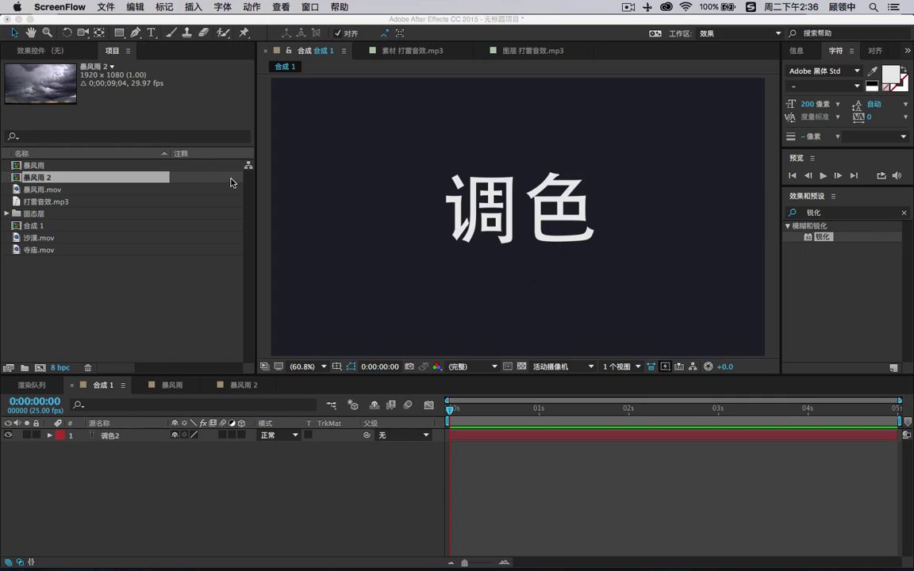
Play back the finished 暴风雨 2 composition to review the storm effect
click(219, 349)
click(249, 387)
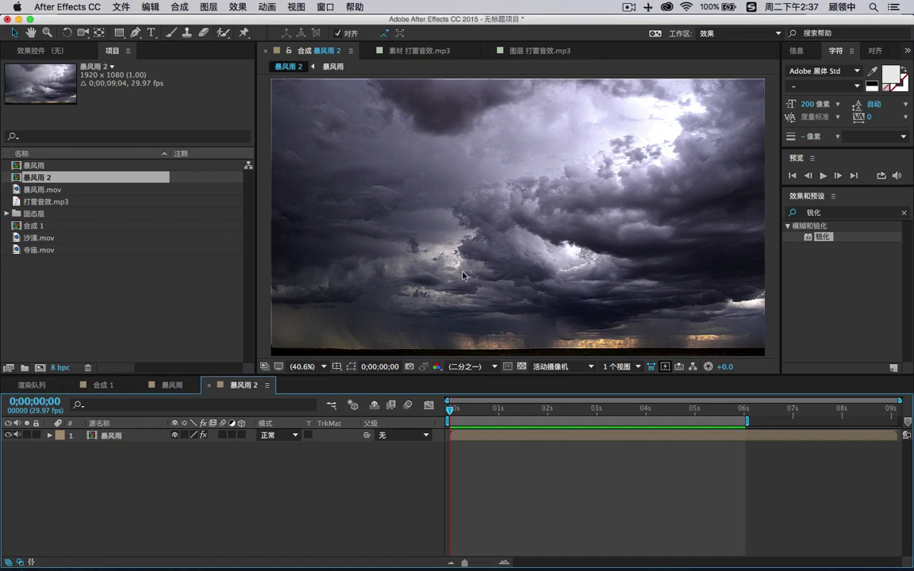
click(823, 177)
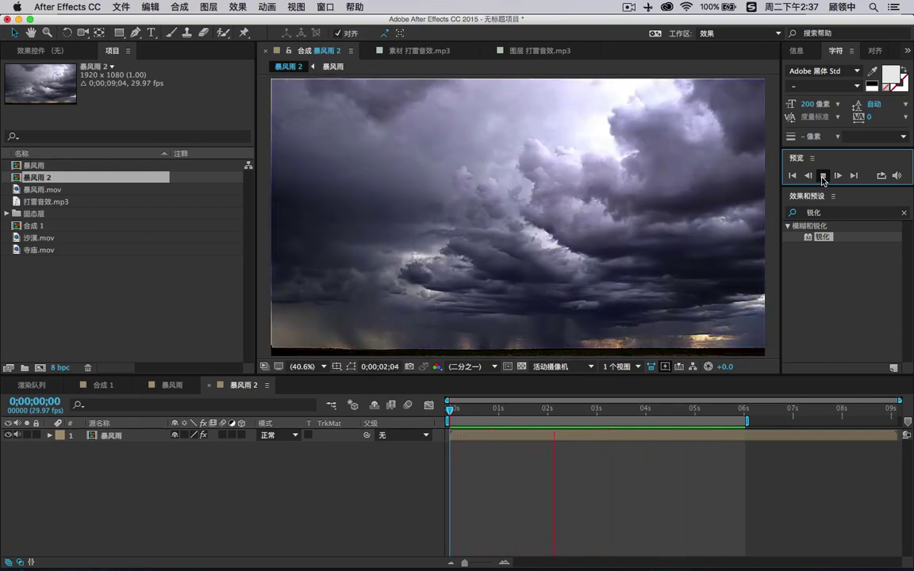
click(823, 176)
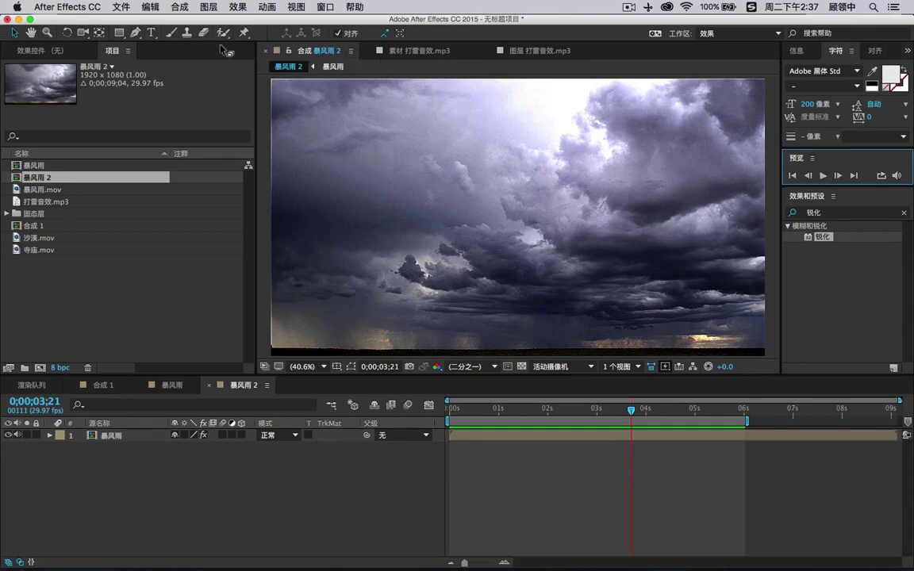
Open the source clip 暴风雨.mov in the footage viewer and scrub through it
click(32, 49)
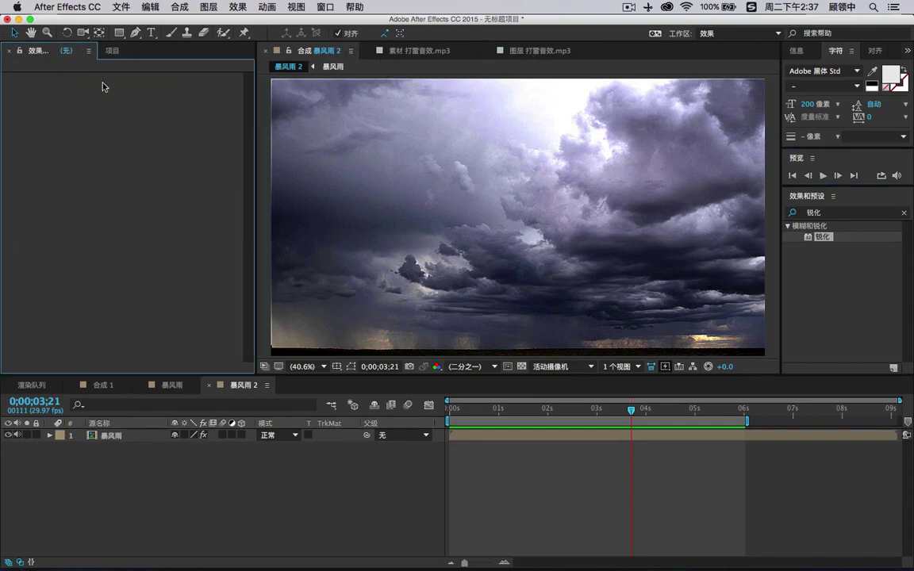
click(111, 50)
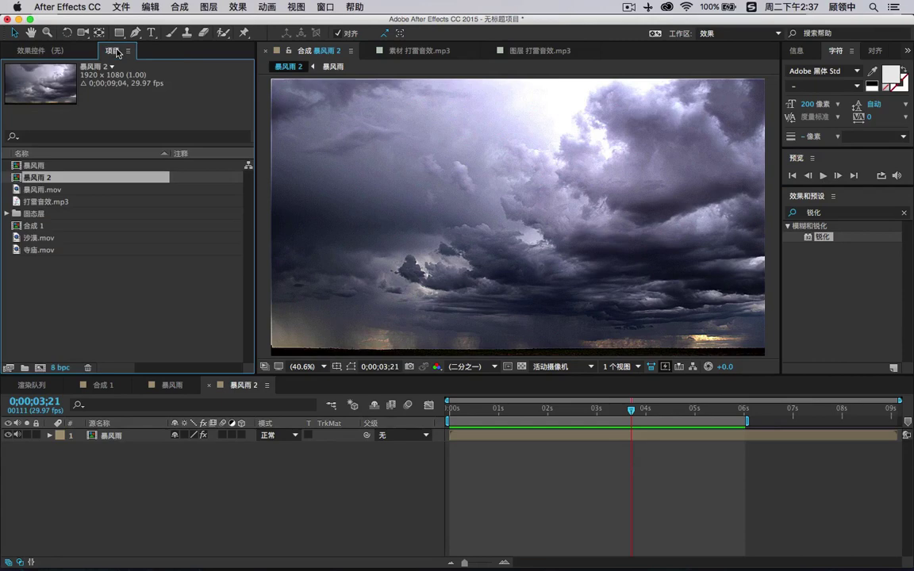
click(62, 191)
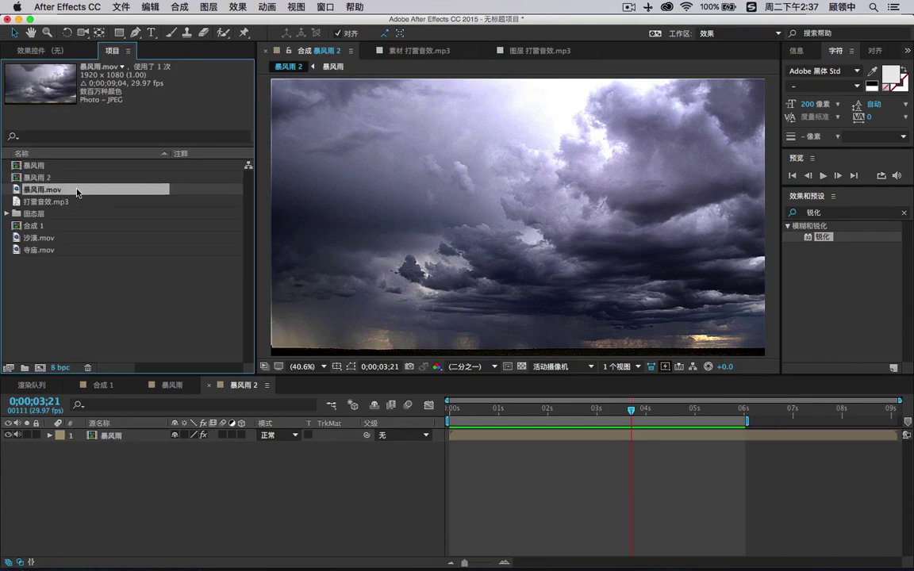
double_click(77, 192)
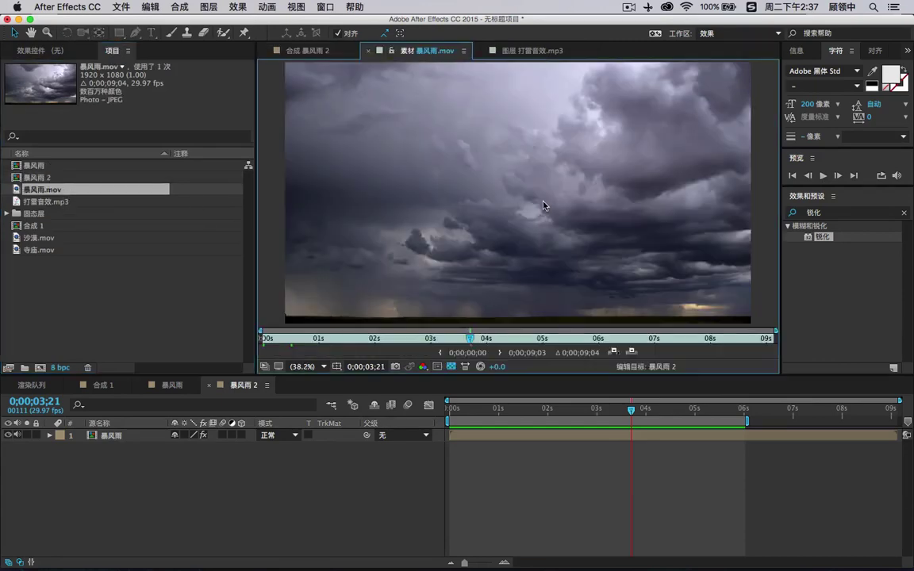
drag(320, 333, 605, 333)
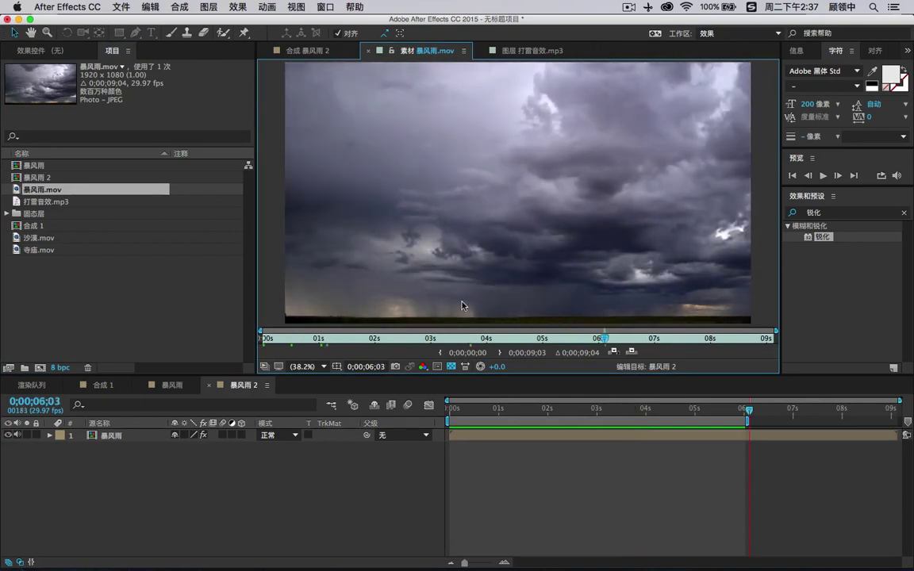
key(space)
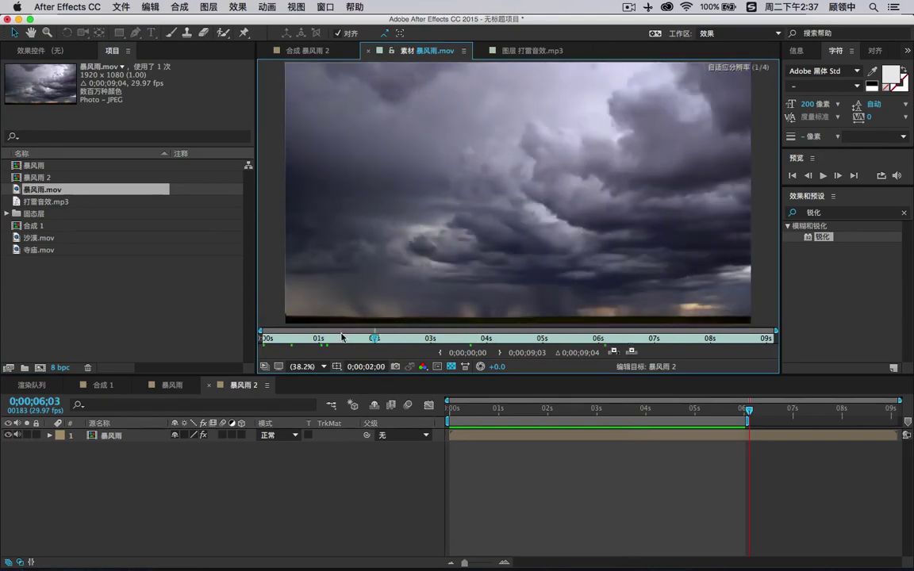
click(490, 339)
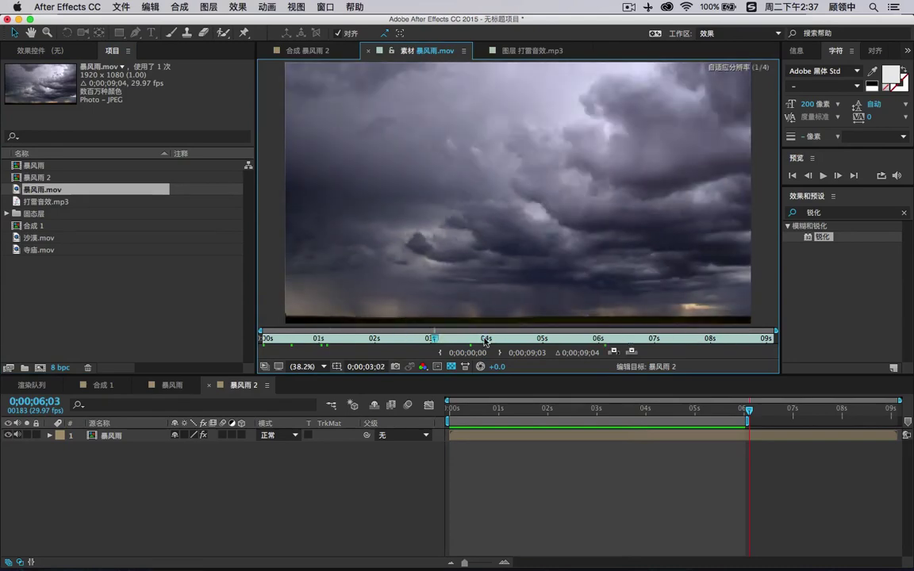
Play back the 打雷音效.mp3 sound layer to listen to the thunder
click(520, 50)
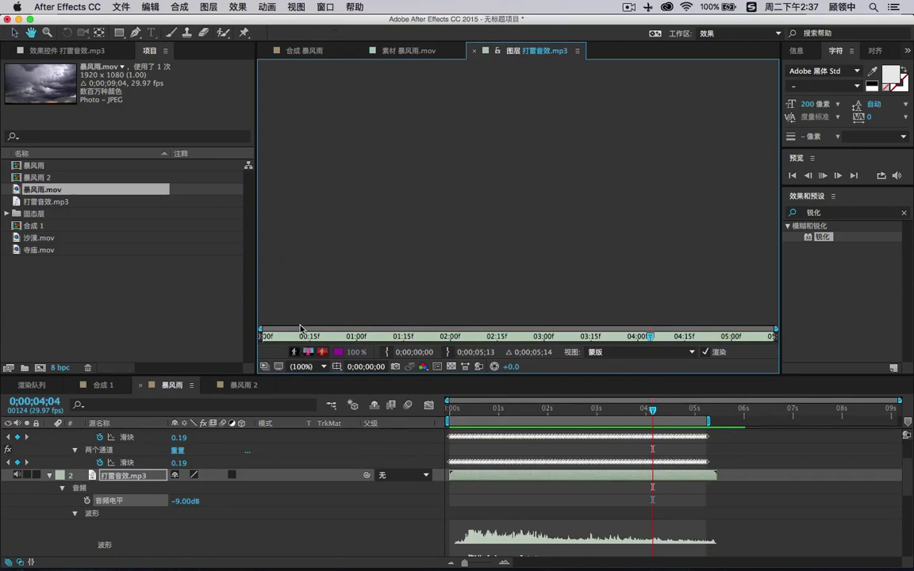
key(space)
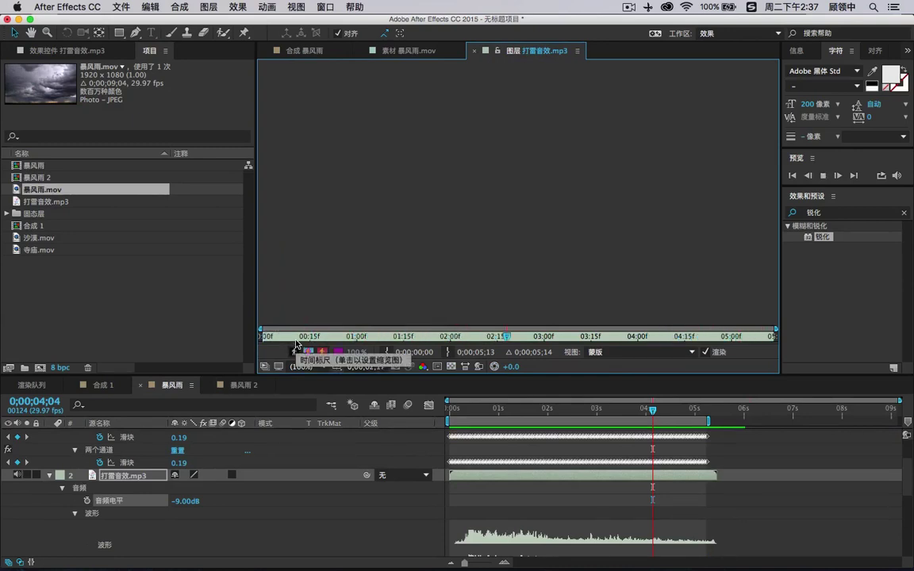
key(space)
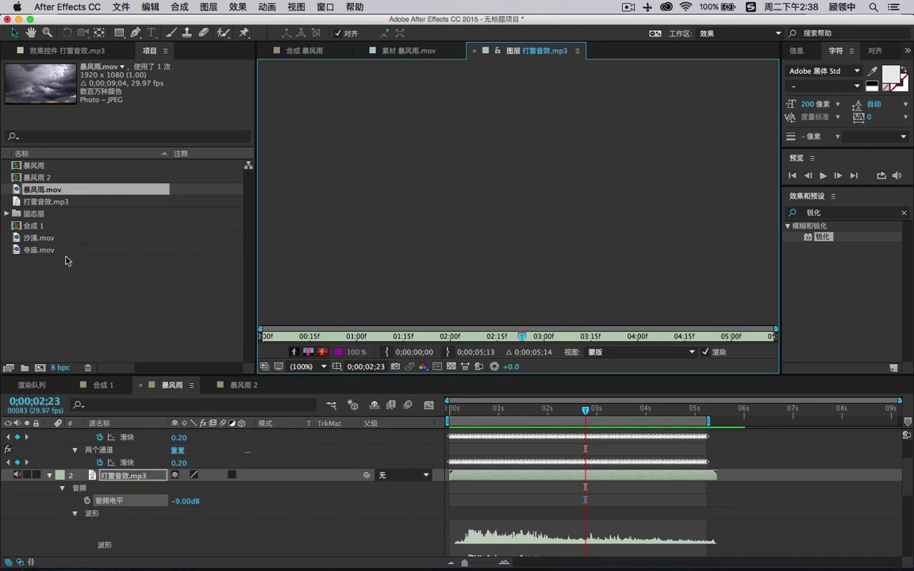
Delete every composition, folder and footage item from the project
drag(88, 297, 39, 166)
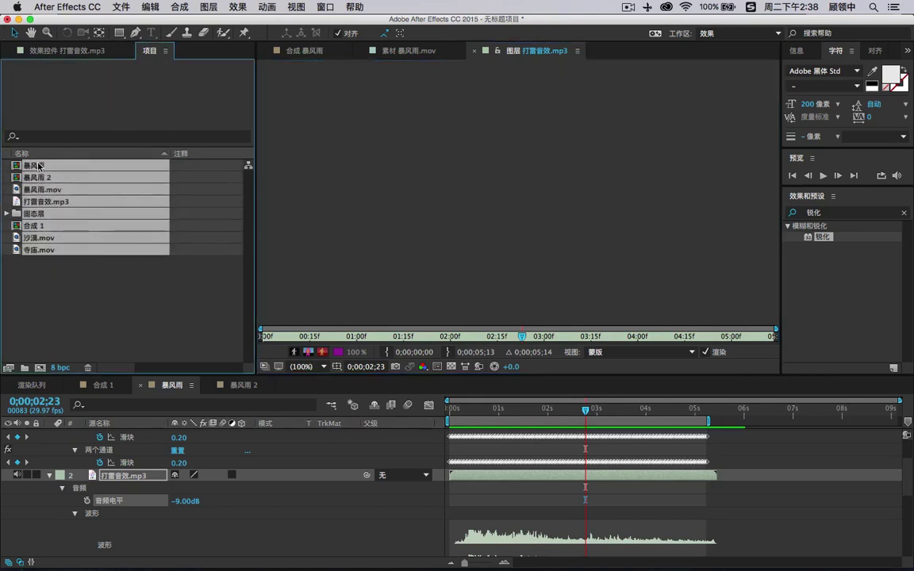
key(Delete)
key(Return)
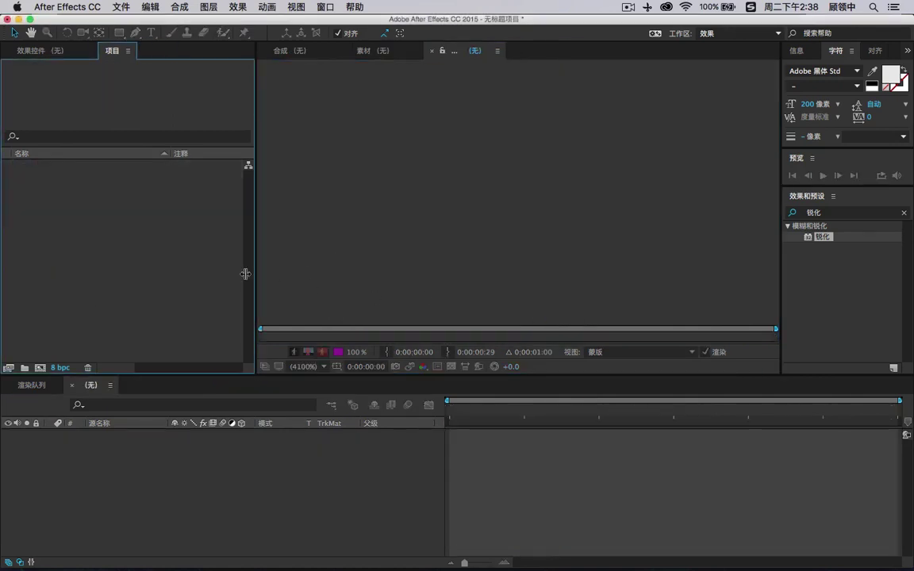
Import 打雷音效.mp3, 沙漠.mov, 寺庙.mov and 暴风雨.mov from the 资料 folder as footage
double_click(134, 269)
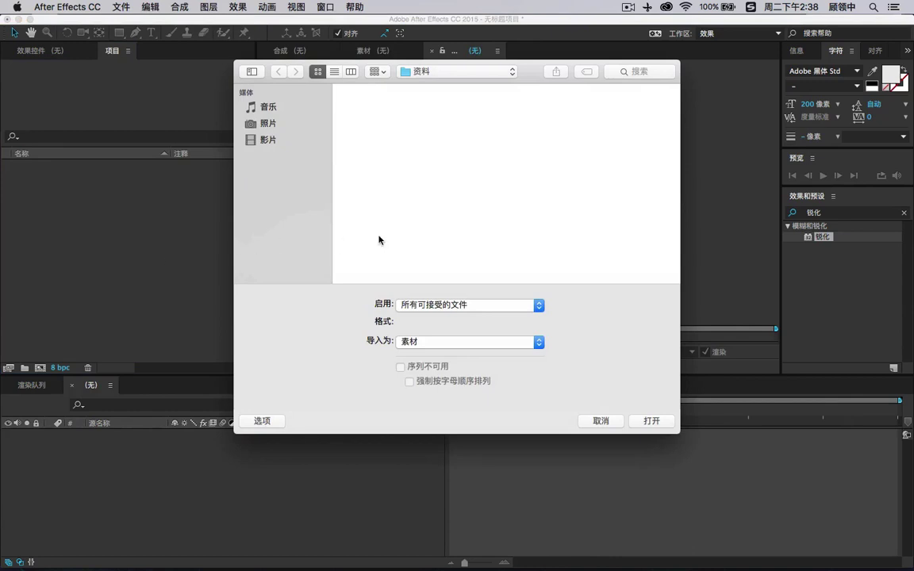
click(393, 115)
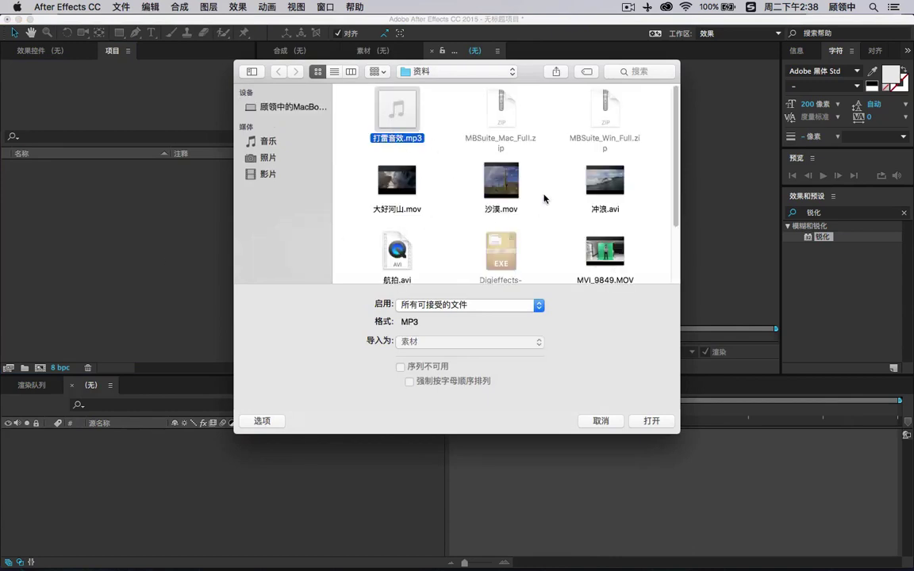
super+click(491, 204)
scroll(635, 195, down, 5)
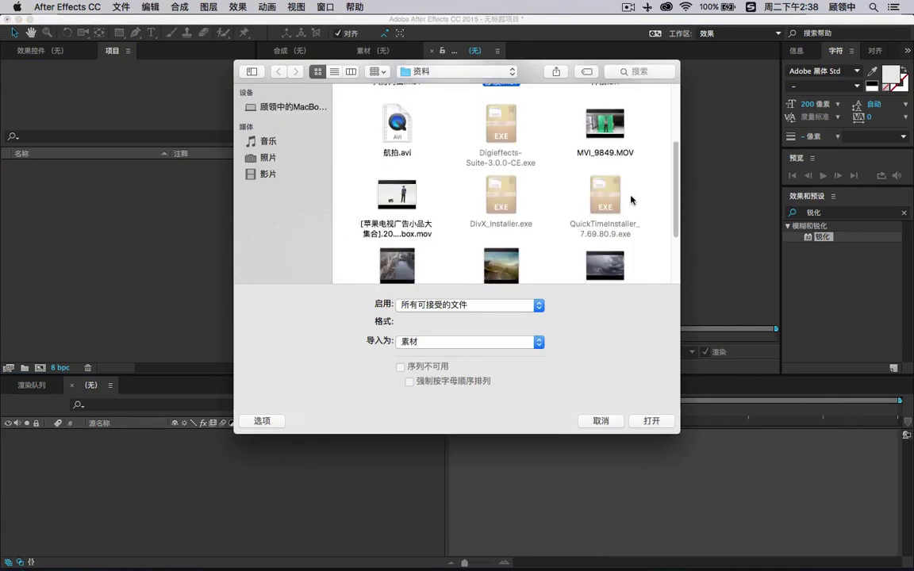
drag(643, 223, 445, 195)
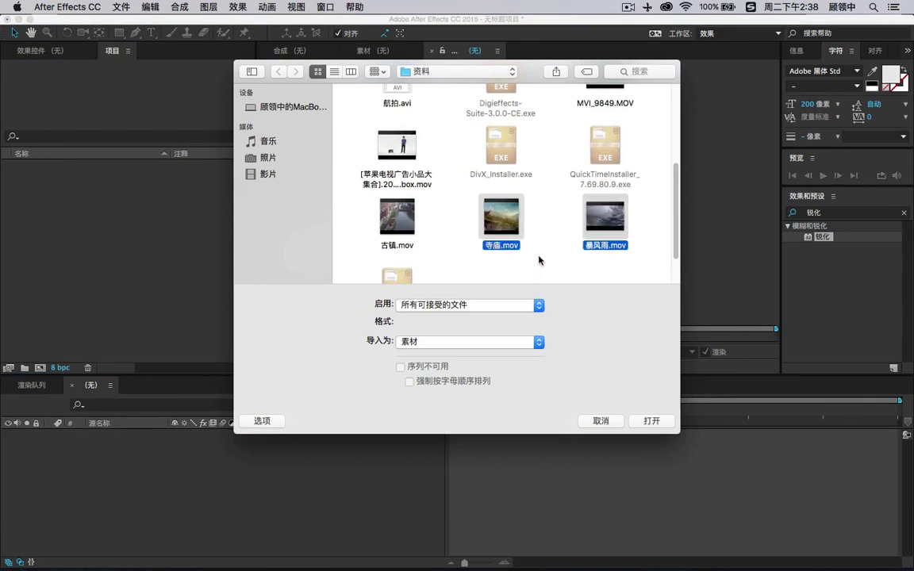
click(650, 422)
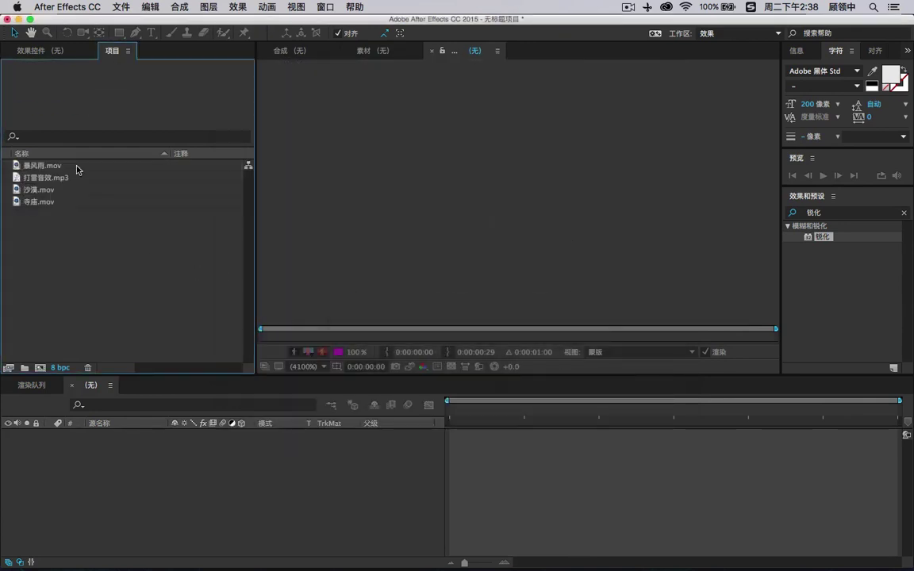
Create a new composition from the 暴风雨.mov footage
click(38, 166)
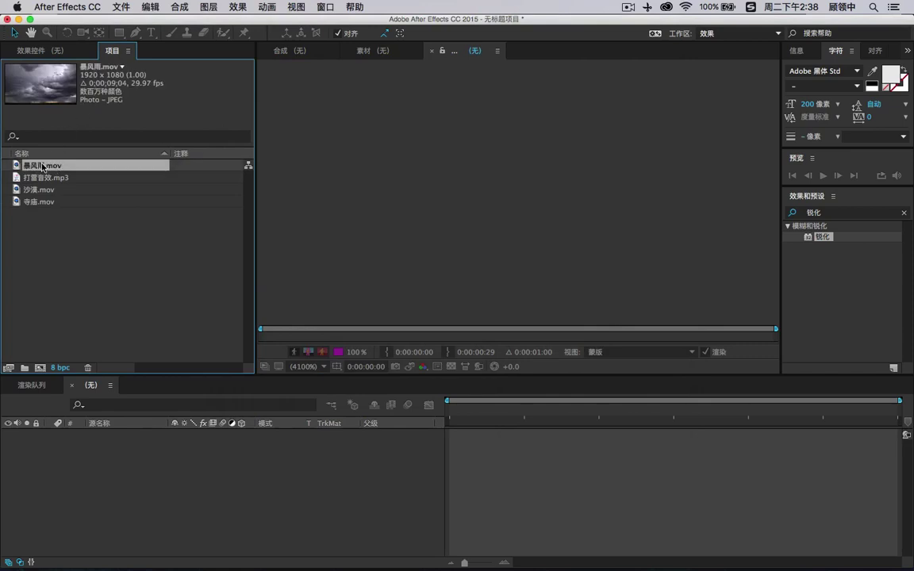
drag(39, 165, 43, 365)
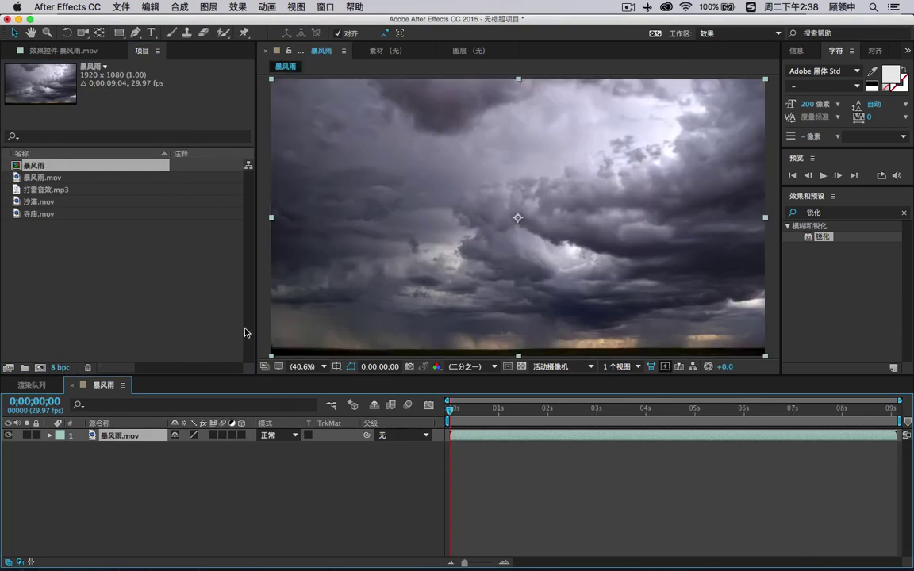
click(361, 502)
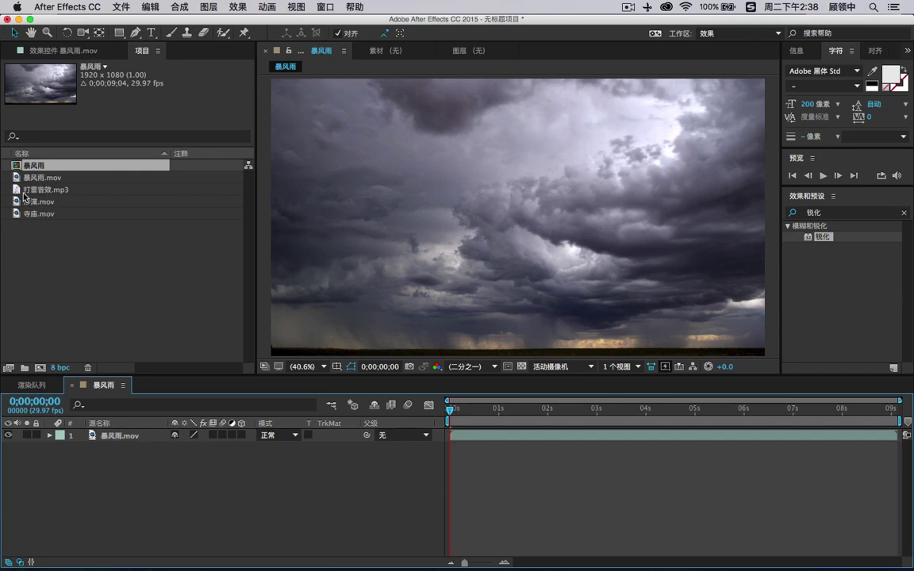
drag(35, 189, 111, 433)
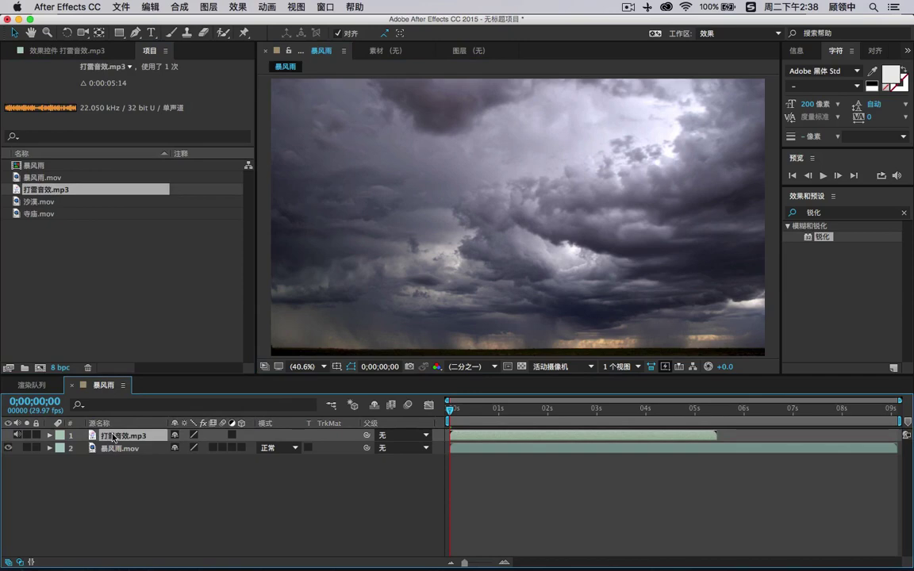
key(l)
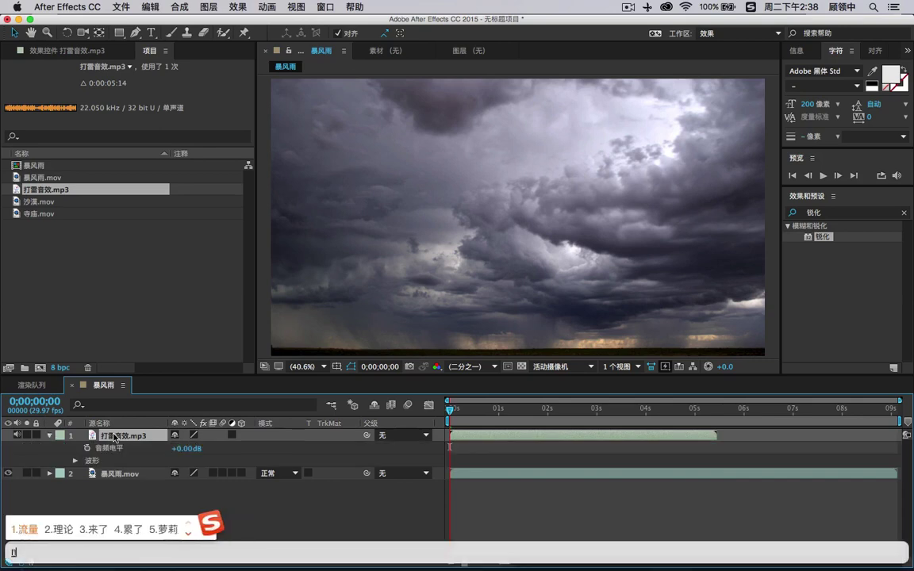
key(ctrl+space)
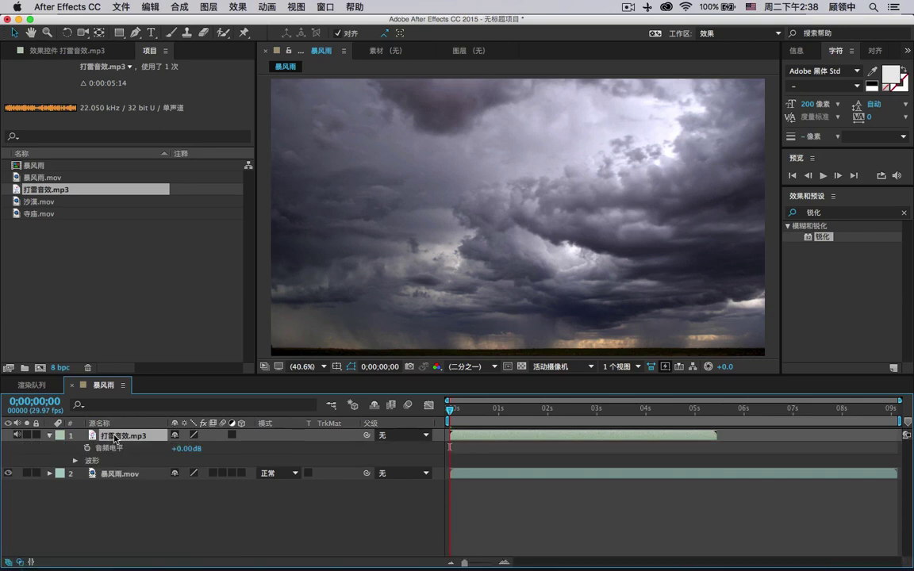
key(Delete)
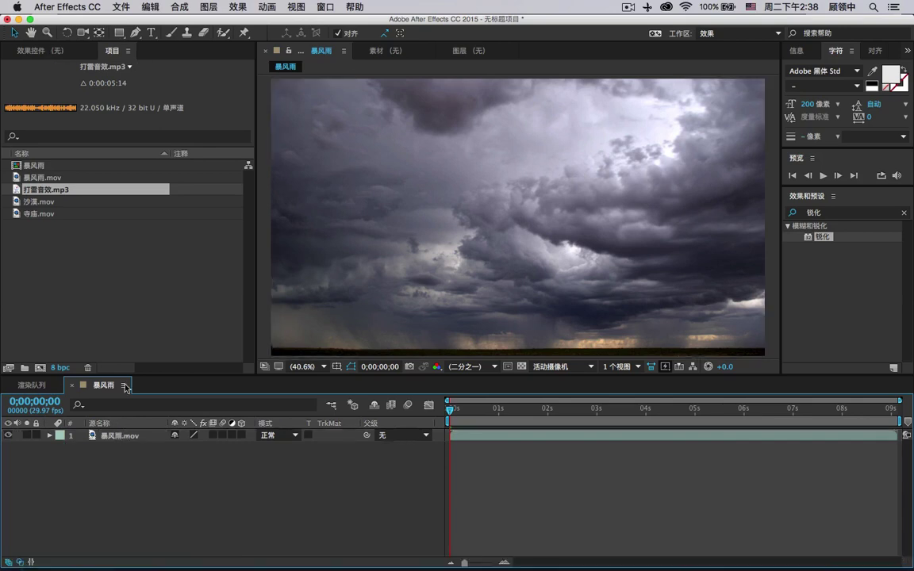
Add 打雷音效.mp3 above the 暴风雨.mov layer with its audio level at -25 dB and its waveform displayed
drag(67, 190, 128, 435)
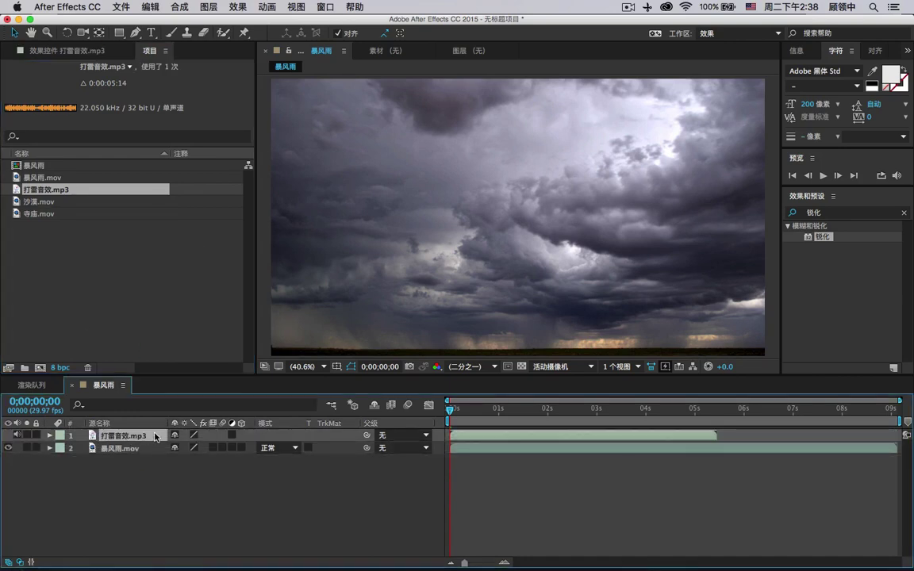
key(l)
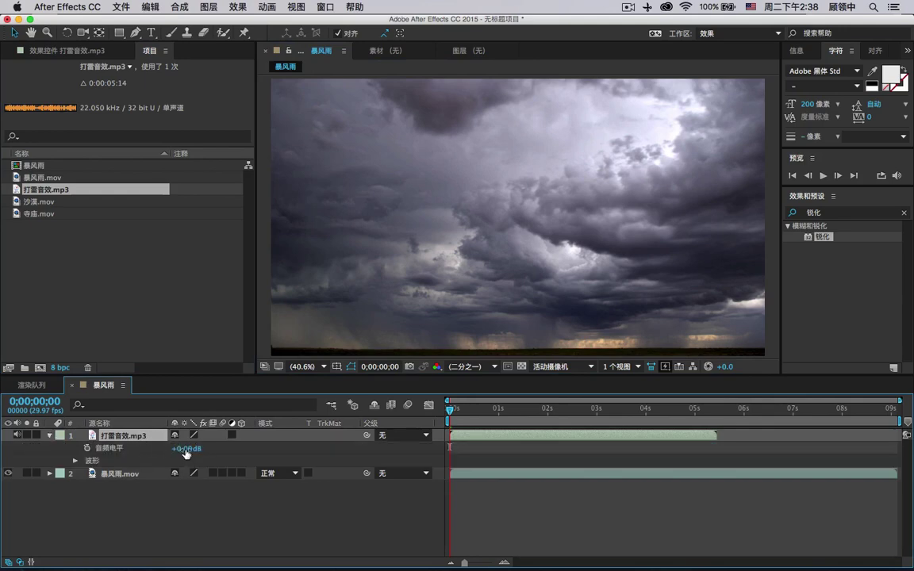
mouse_move(186, 452)
mouse_down()
mouse_move(158, 450)
mouse_move(168, 450)
mouse_up()
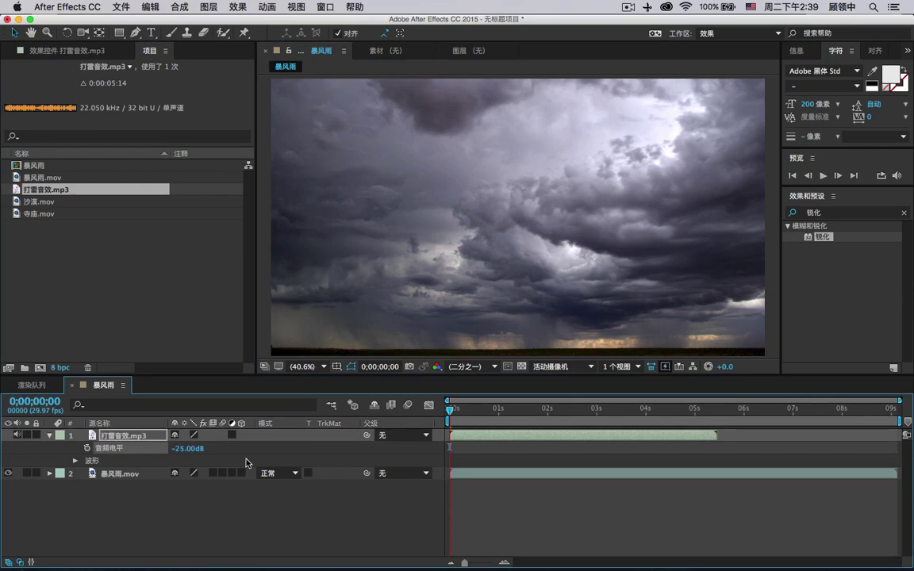
click(76, 461)
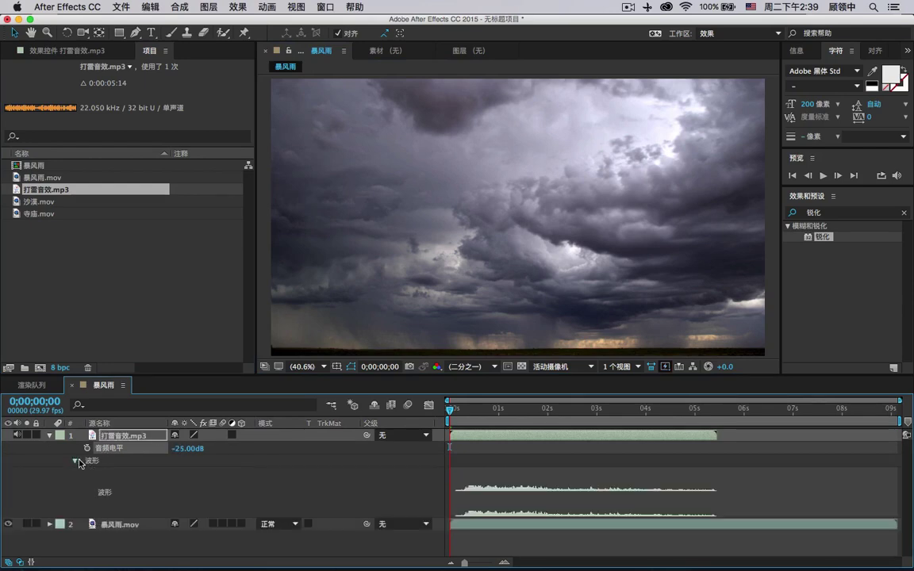
Set the audio level of the 打雷音效.mp3 layer to 0 dB
click(179, 449)
text(0)
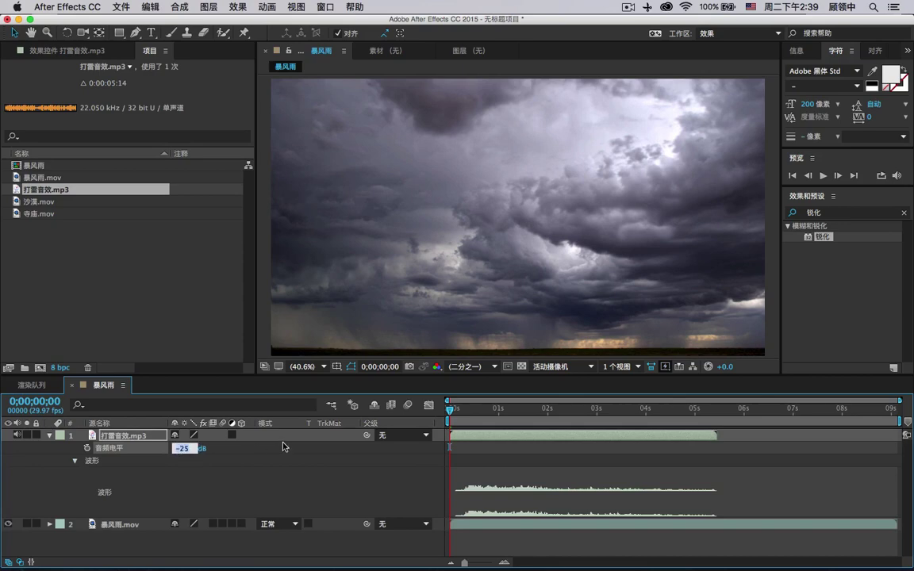
key(Return)
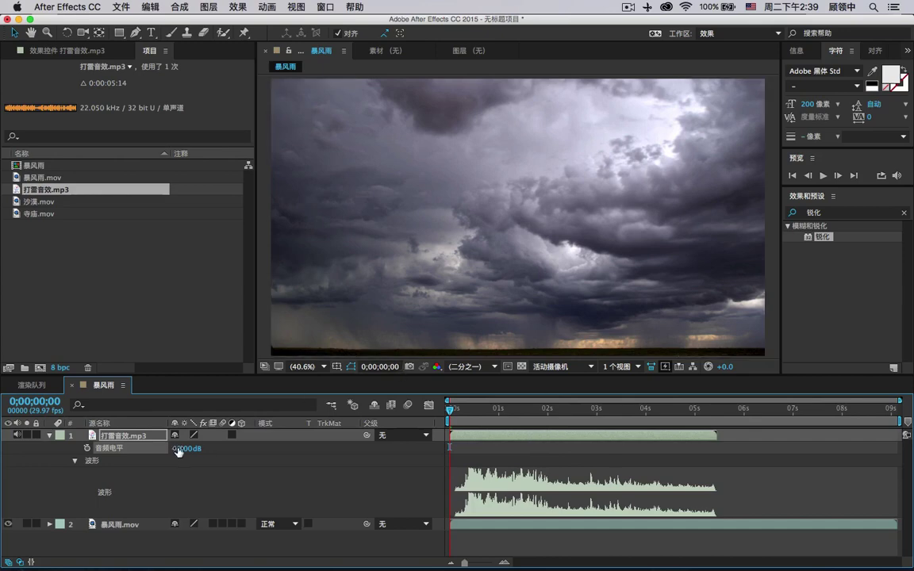
Lower the audio level of the 打雷音效.mp3 layer to -26 dB
drag(181, 448, 265, 471)
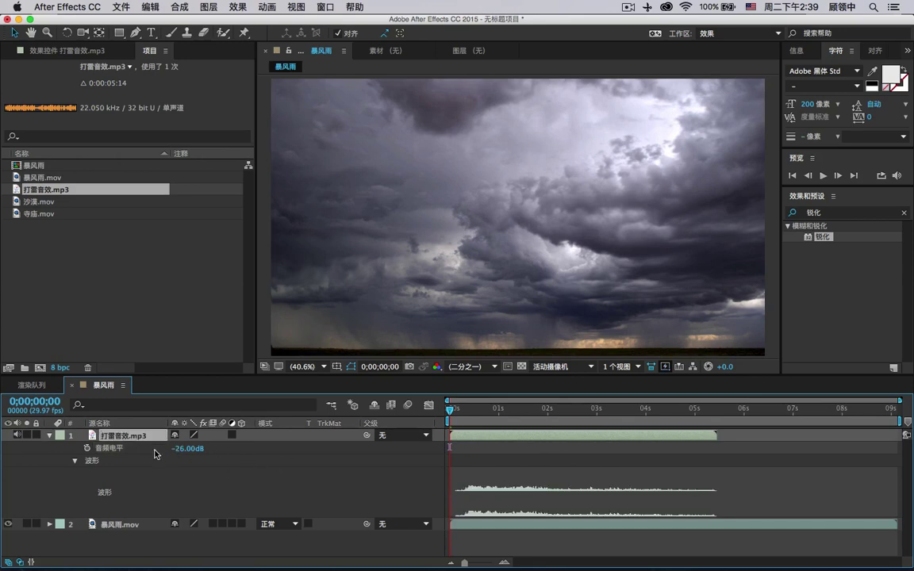
click(358, 483)
drag(465, 562, 485, 563)
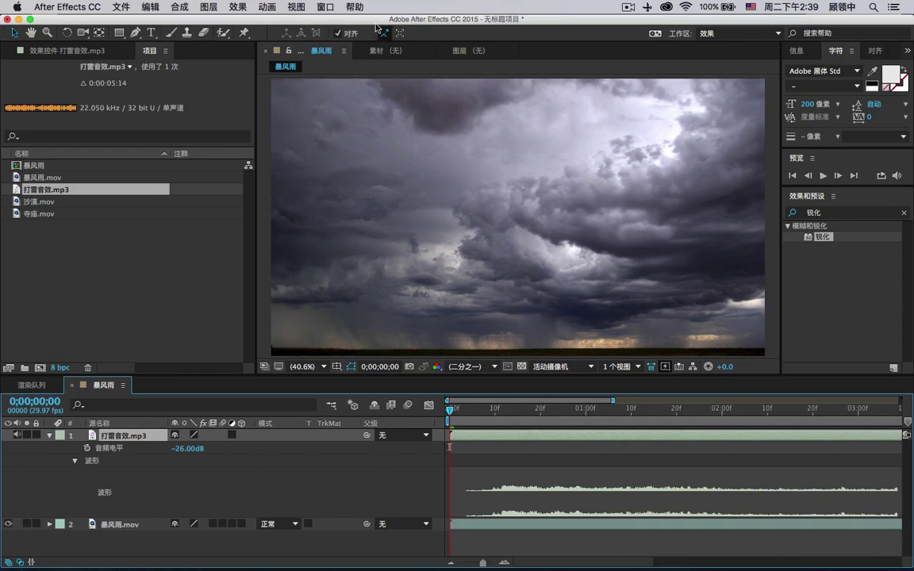
Convert the composition's thunder audio to keyframes with the keyframe assistant
click(267, 7)
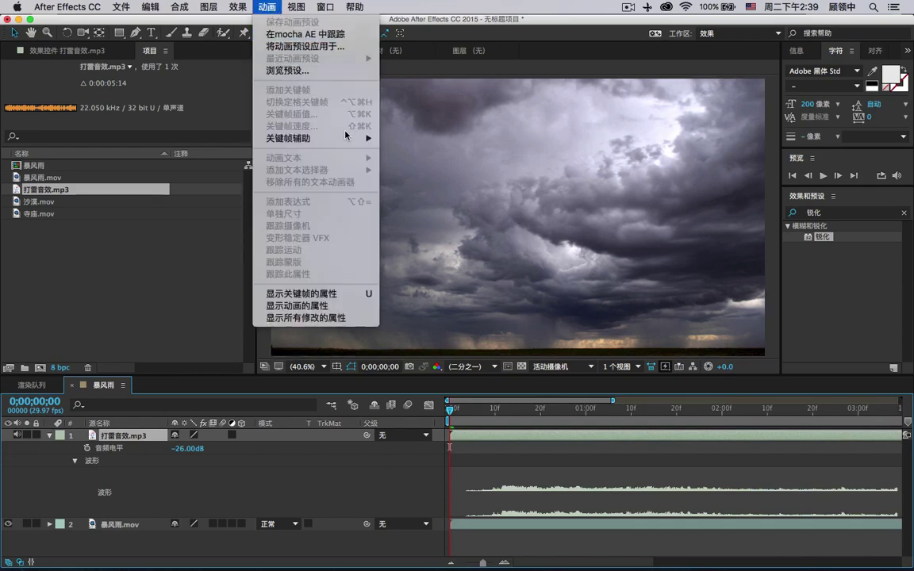
mouse_move(346, 137)
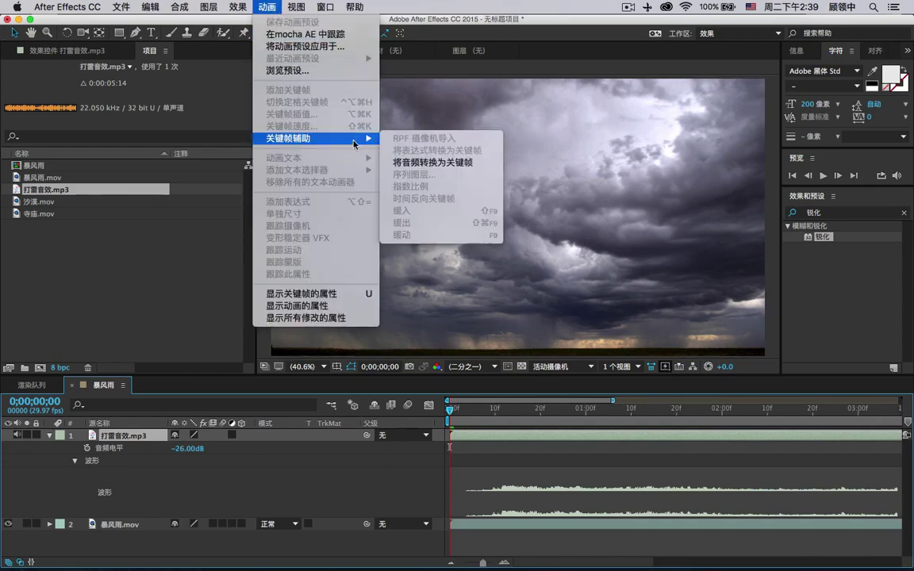
click(471, 163)
click(149, 436)
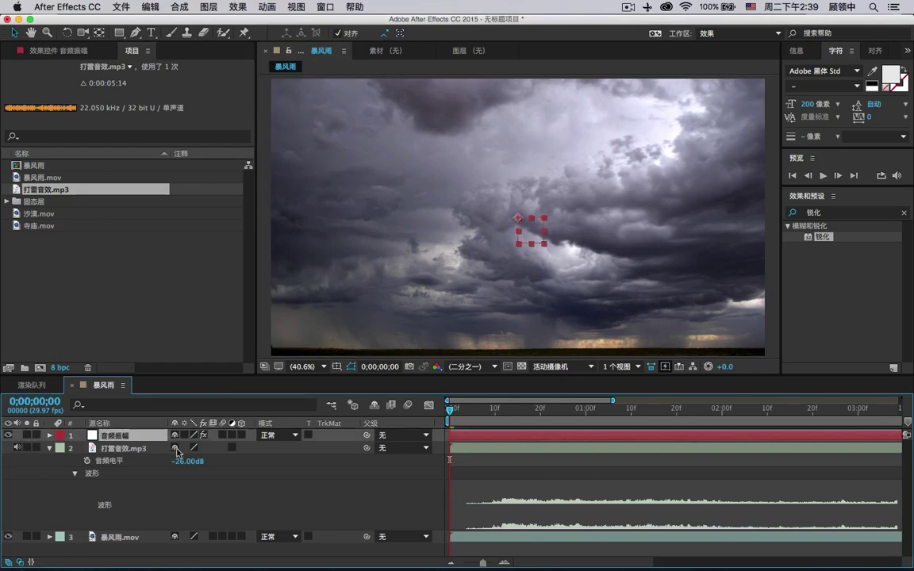
Reveal the keyframed channel sliders of the 音频振幅 layer in an enlarged timeline showing the full thunder clip
drag(482, 564, 472, 564)
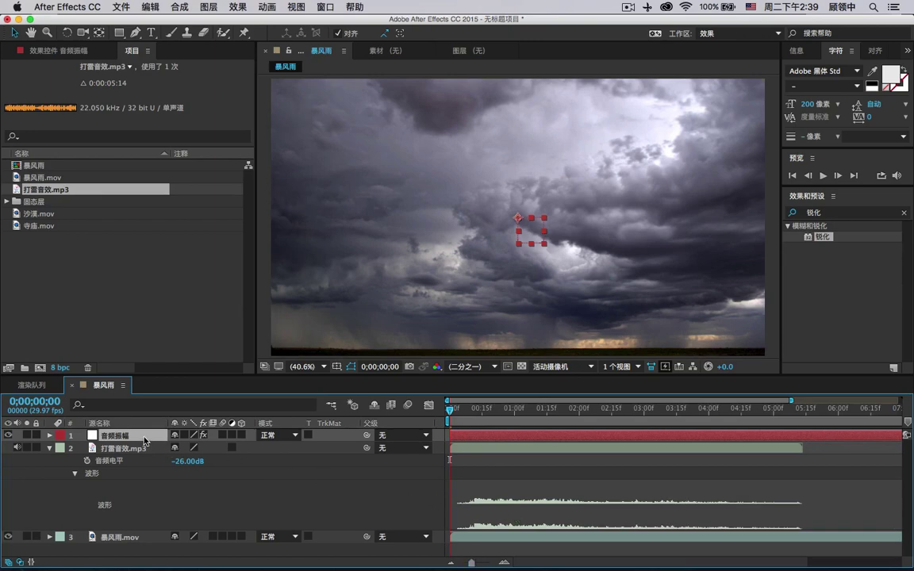
click(49, 437)
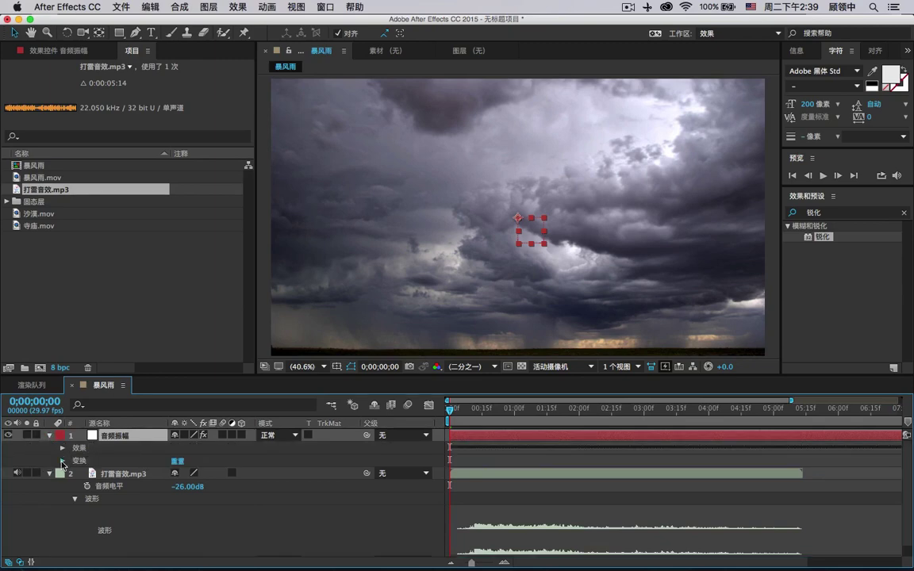
click(62, 461)
click(63, 461)
click(63, 449)
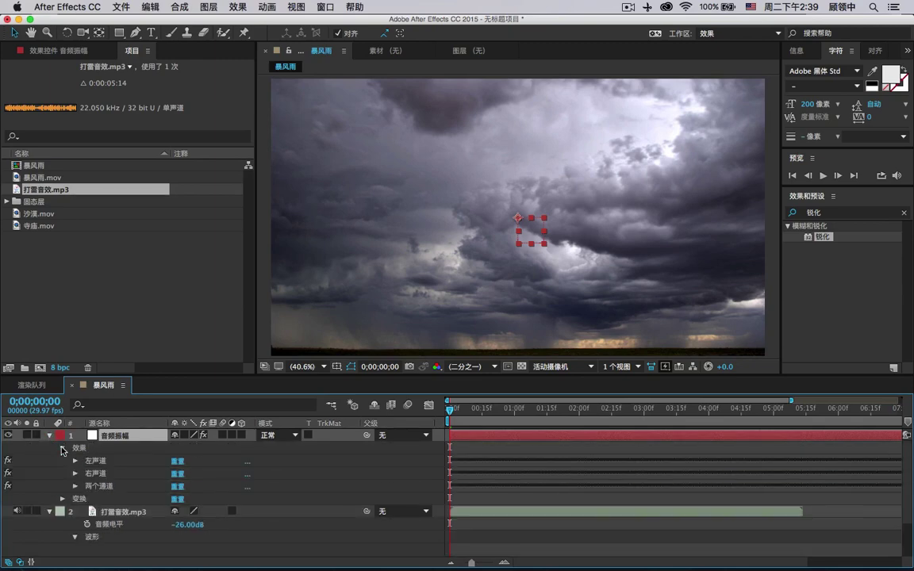
click(63, 449)
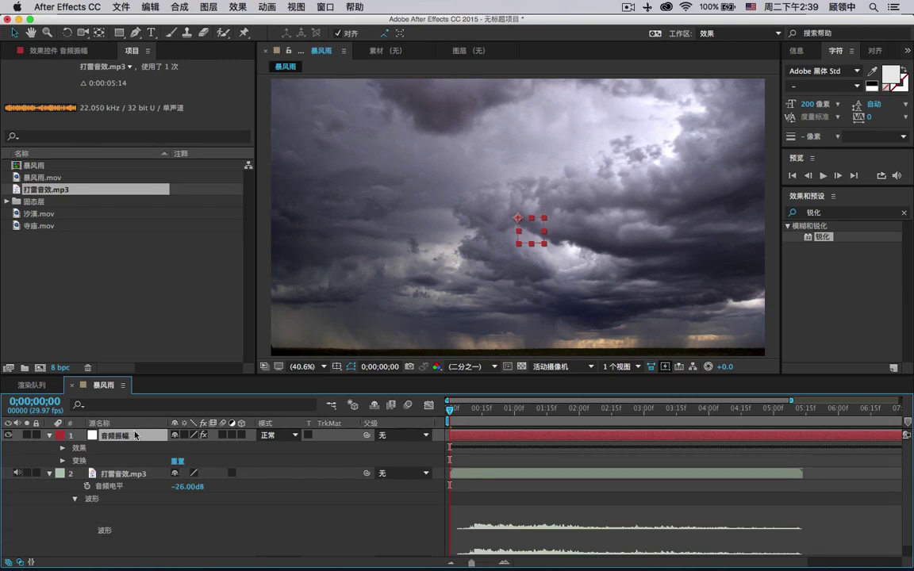
key(u)
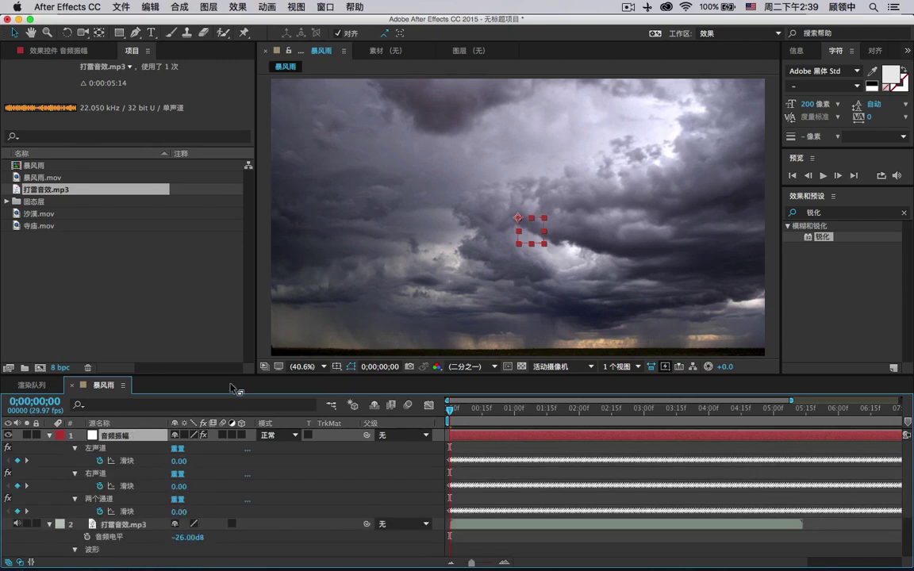
drag(223, 373, 225, 246)
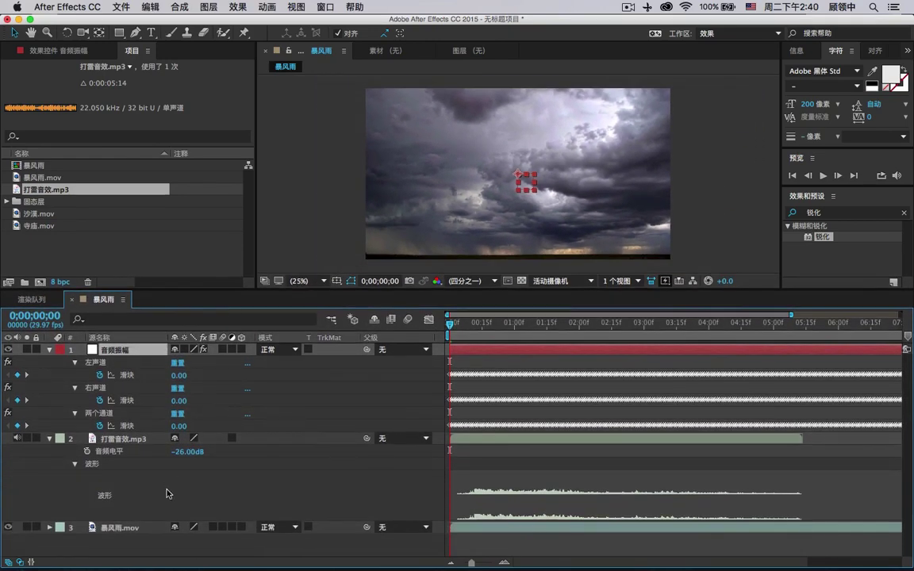
Find the 曝光度 effect under 颜色校正 and apply it to the 暴风雨.mov layer
click(144, 528)
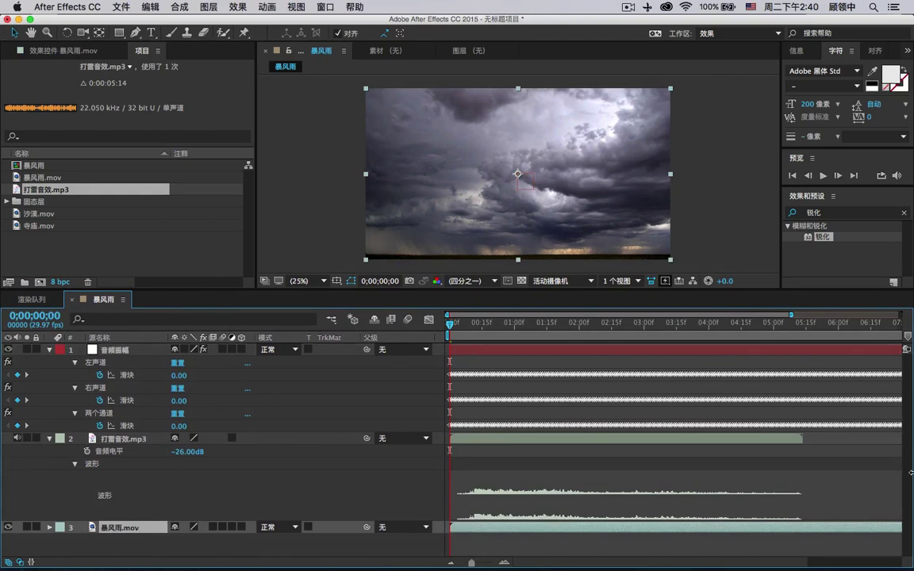
key(super+f)
key(BackSpace)
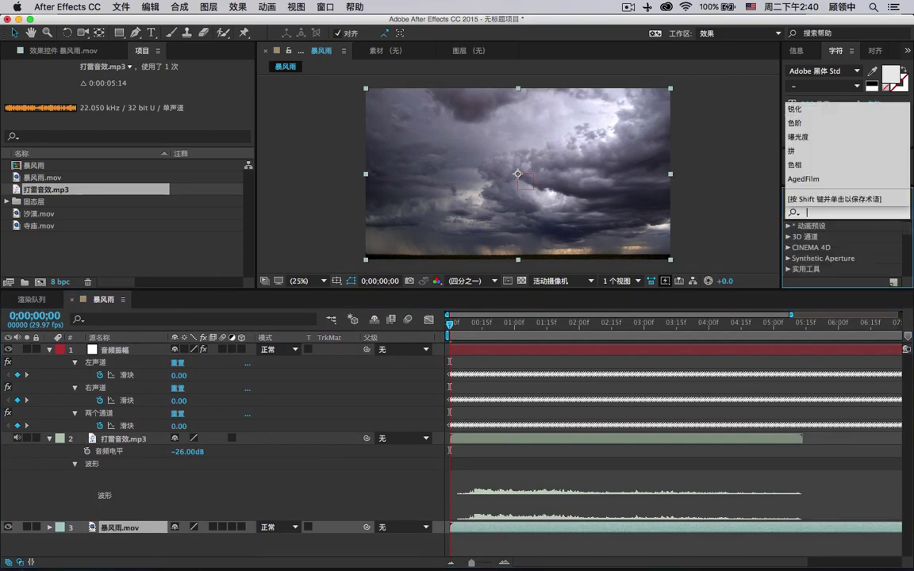
text(bao)
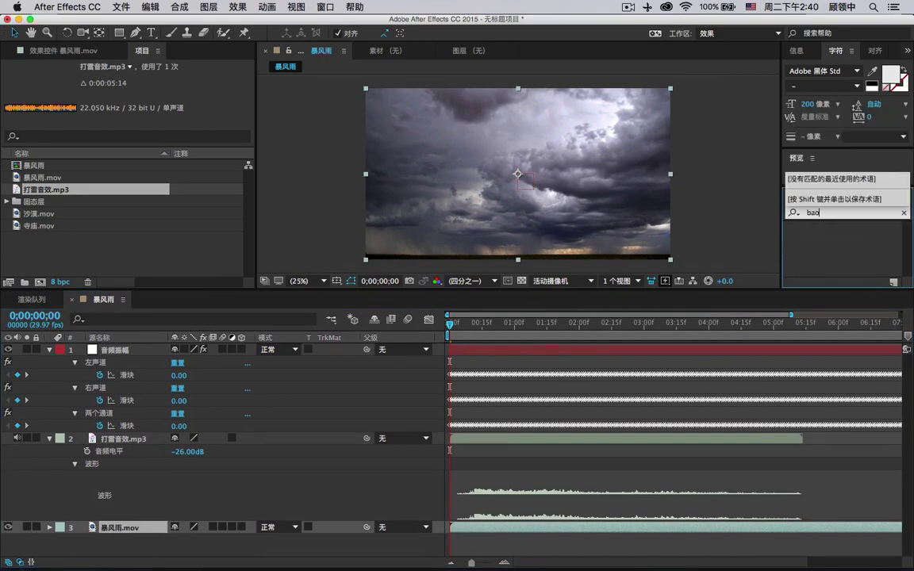
text('g)
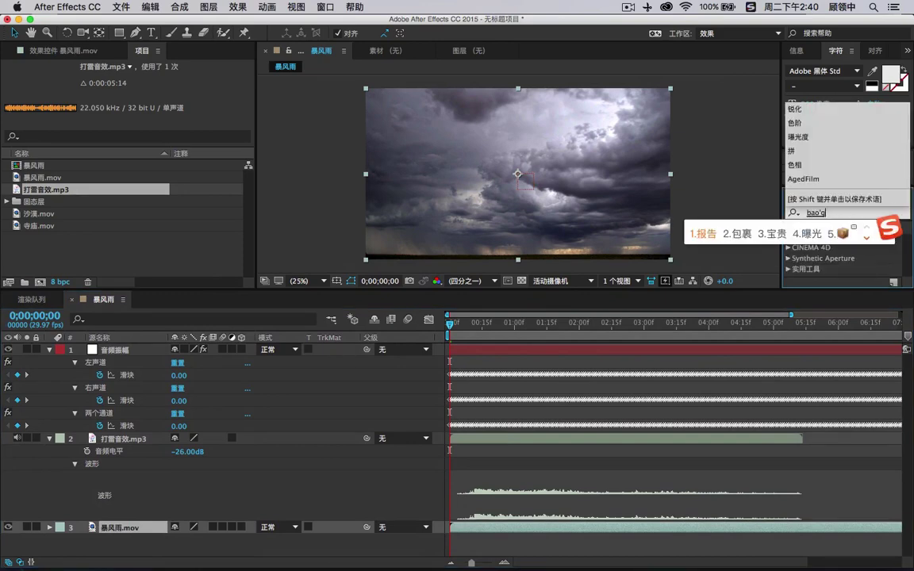
text(ang'du)
key(BackSpace)
key(BackSpace)
key(BackSpace)
key(BackSpace)
key(BackSpace)
key(BackSpace)
key(BackSpace)
key(BackSpace)
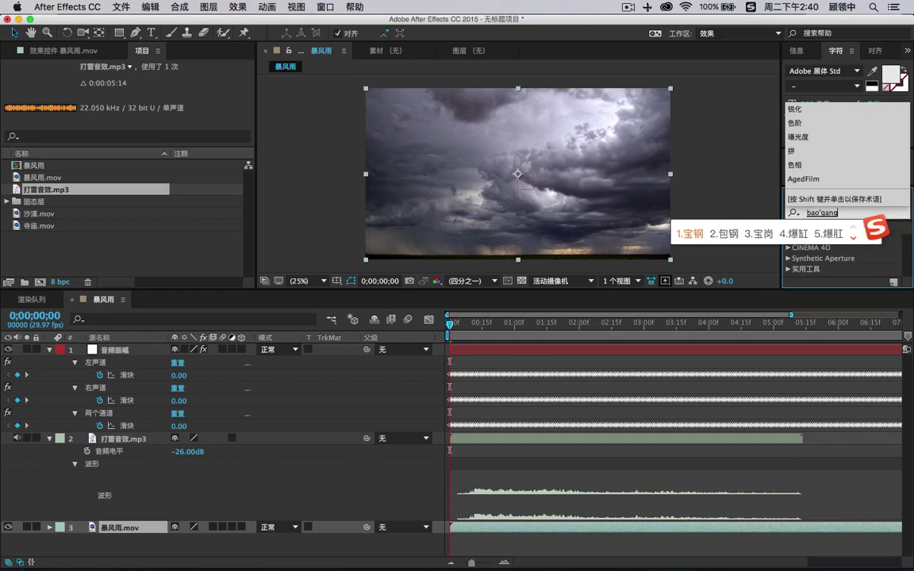
text(guangdu)
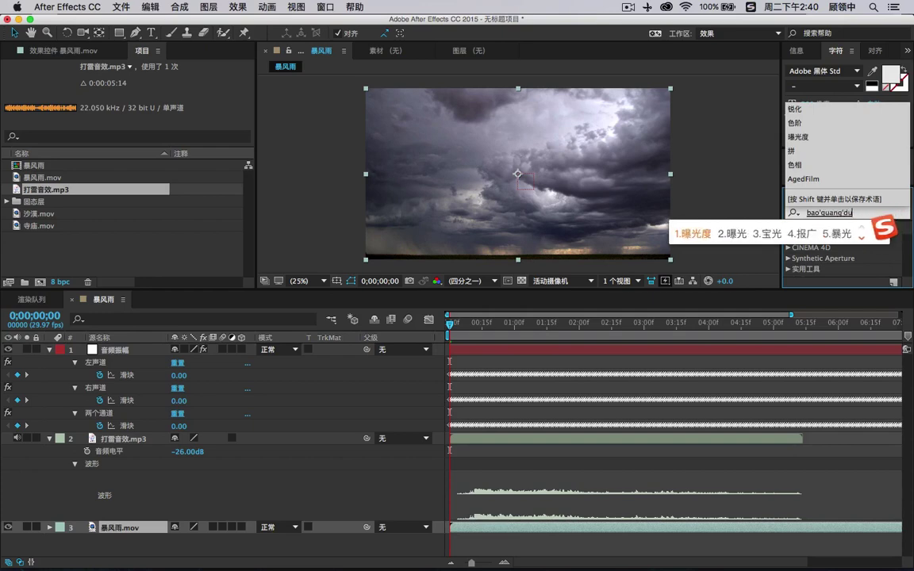
key(space)
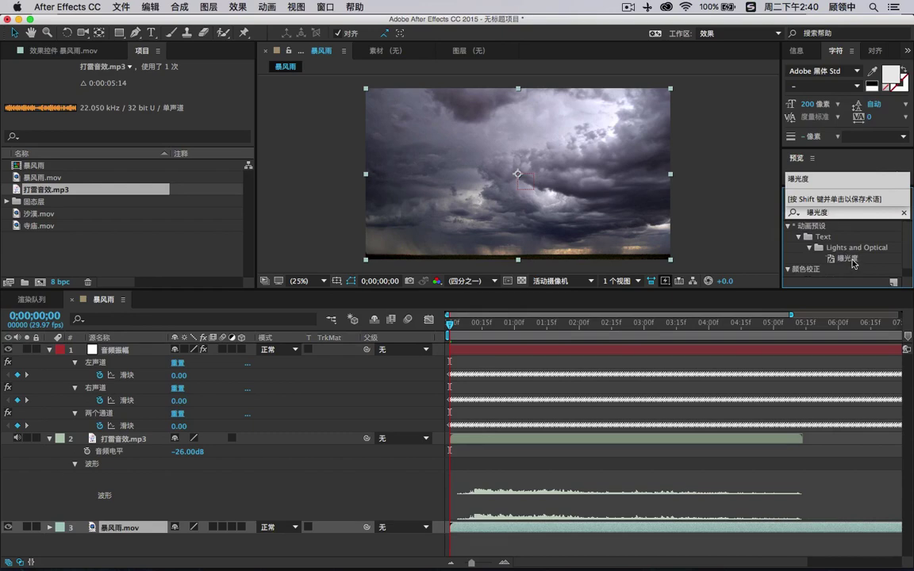
drag(827, 271, 522, 179)
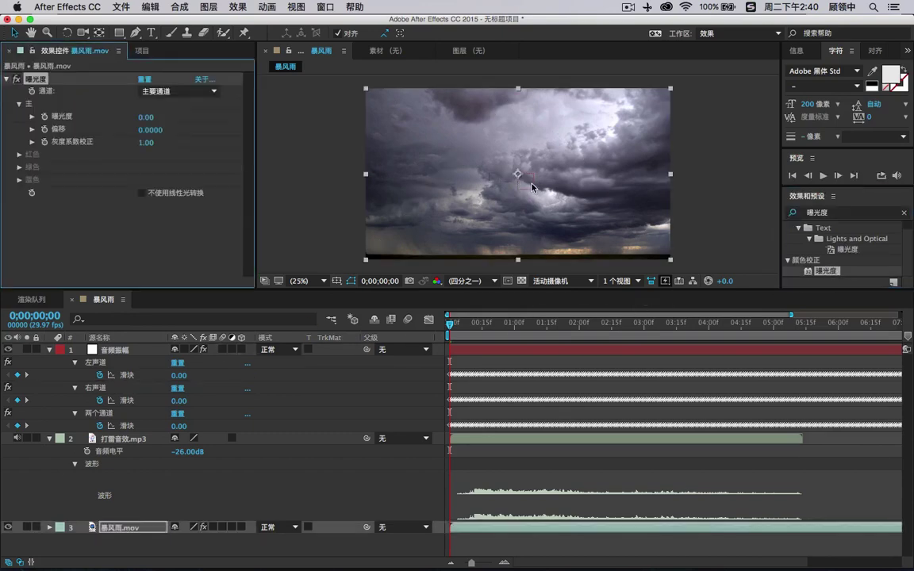
Play back the composition to check the channel slider values against the audio, and return the playhead to 0;00;00;00
click(147, 530)
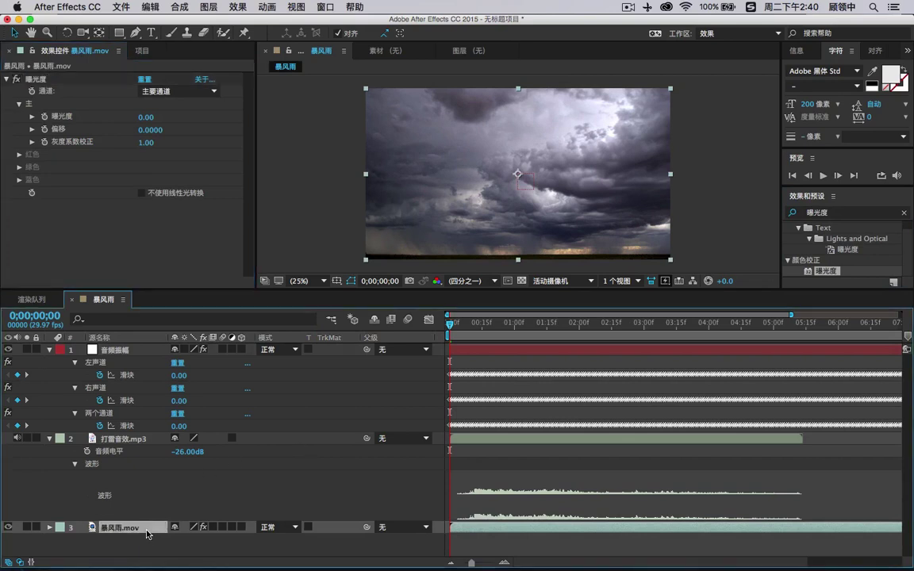
text(u)
key(ctrl+space)
key(space)
key(space)
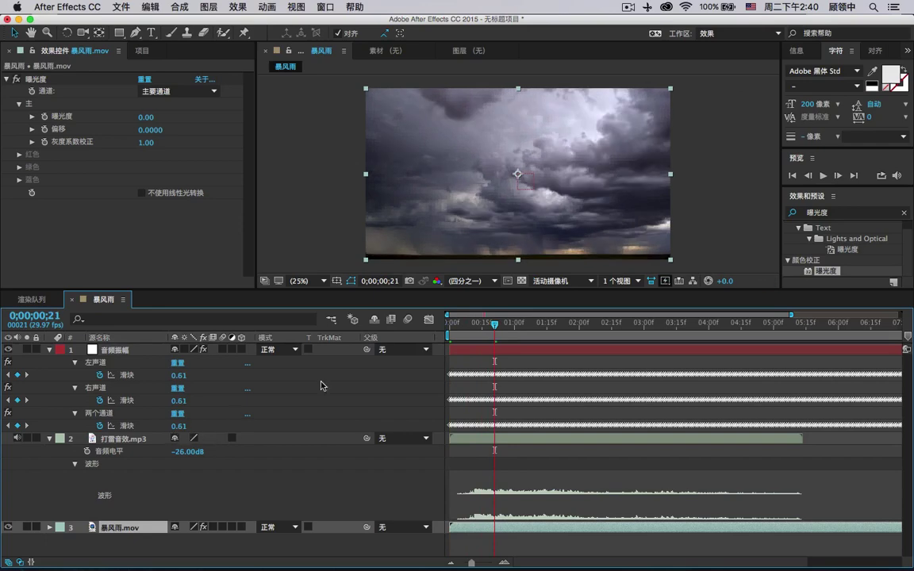
key(space)
key(space)
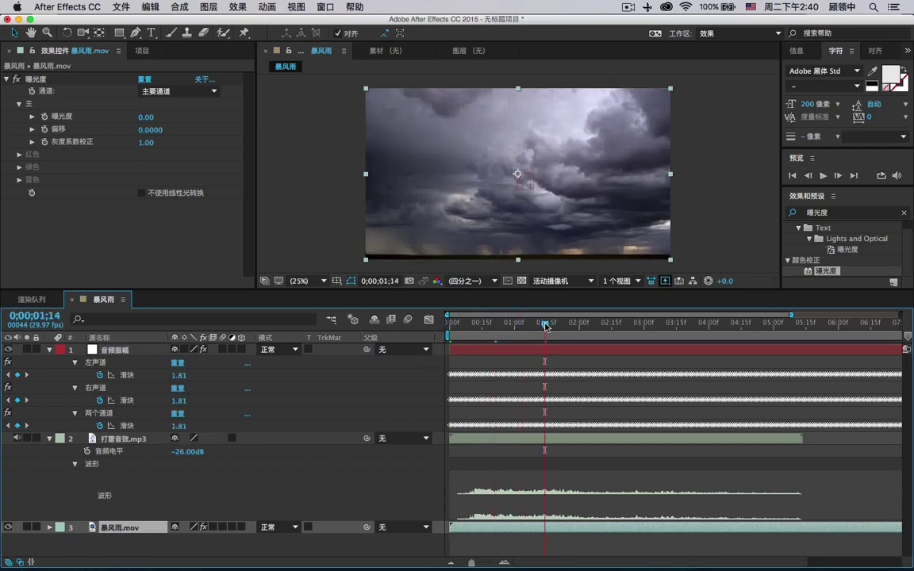
click(456, 327)
drag(453, 328, 449, 327)
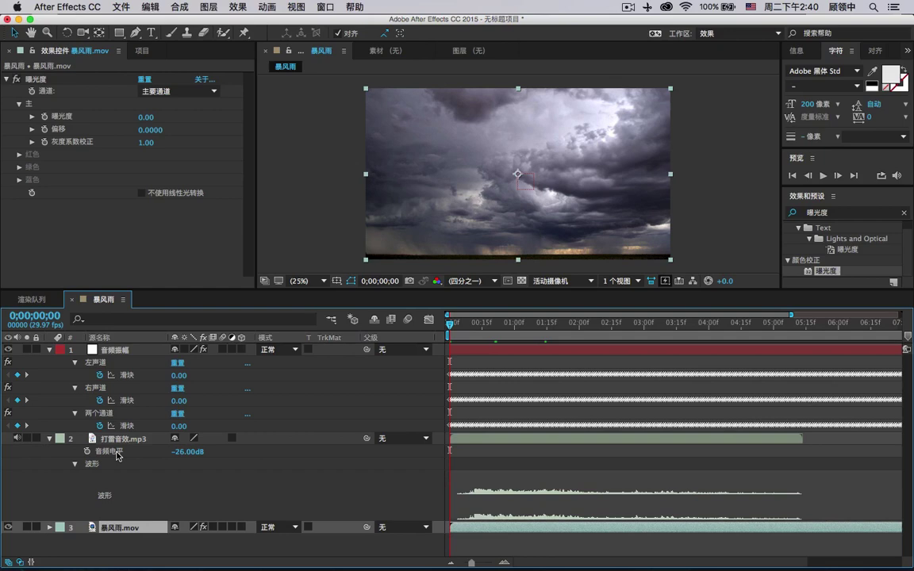
Add an expression to the 曝光度 property of 暴风雨.mov that links it to the 两个通道 slider of the 音频振幅 layer
alt+click(44, 117)
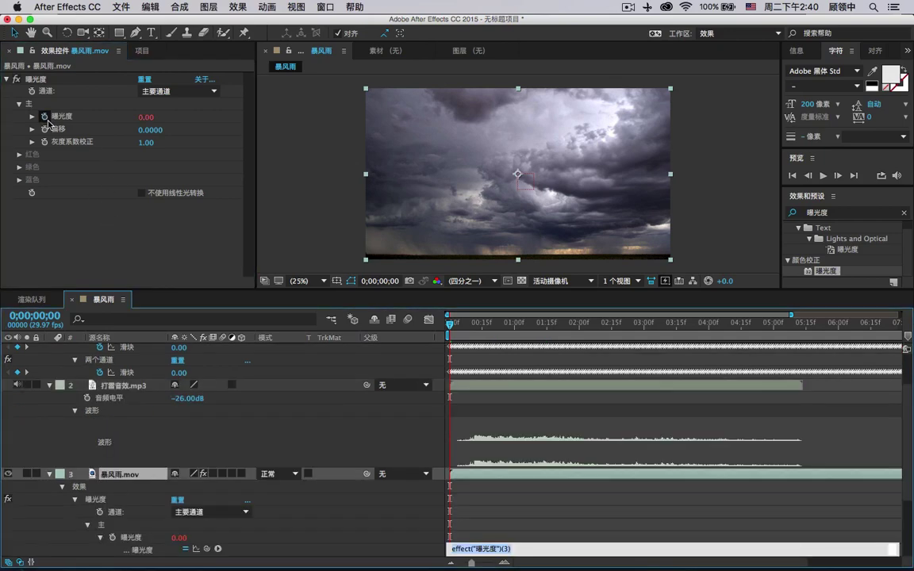
scroll(243, 428, down, 3)
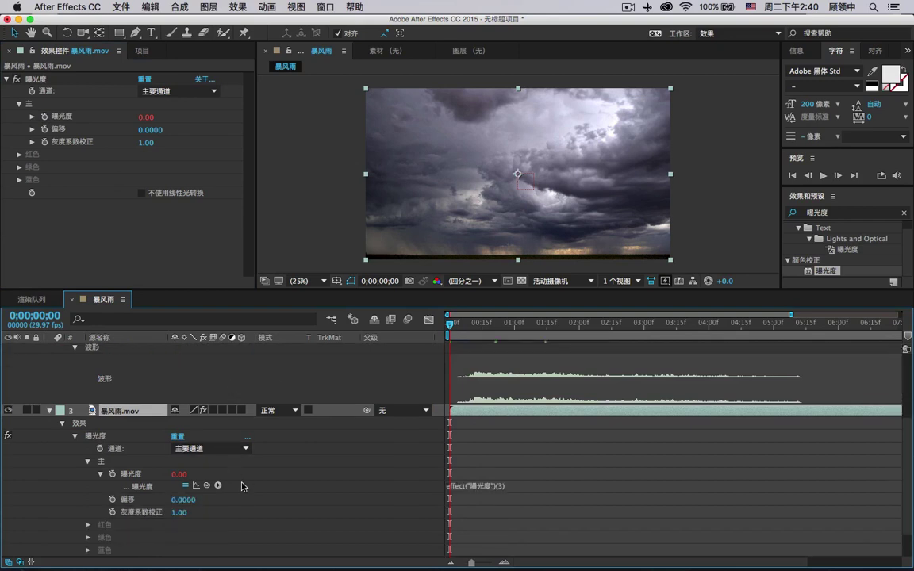
scroll(135, 427, up, 2)
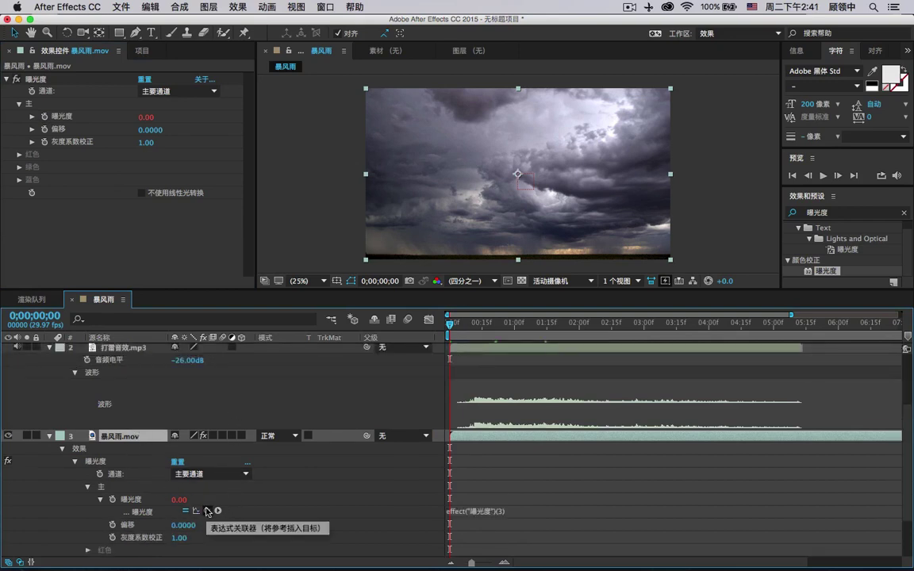
scroll(206, 511, up, 1)
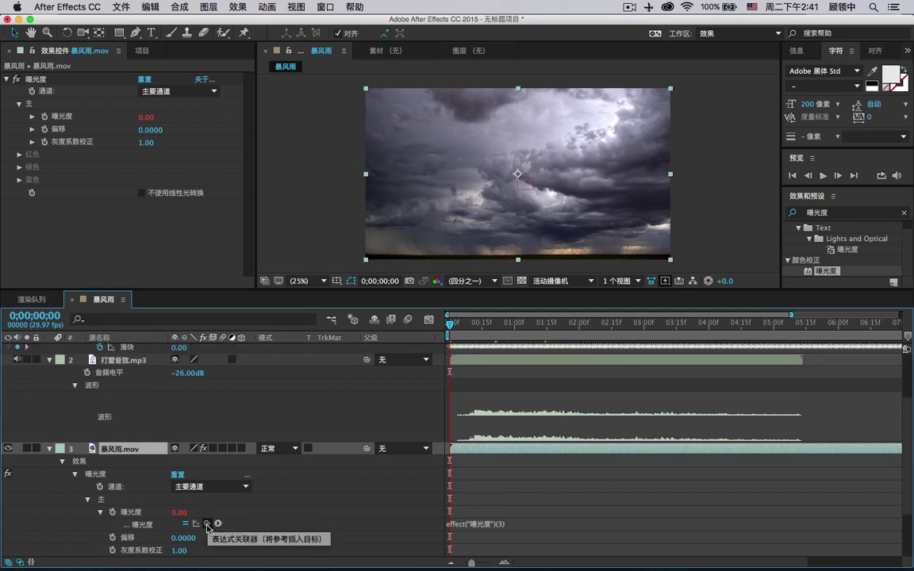
scroll(207, 523, up, 1)
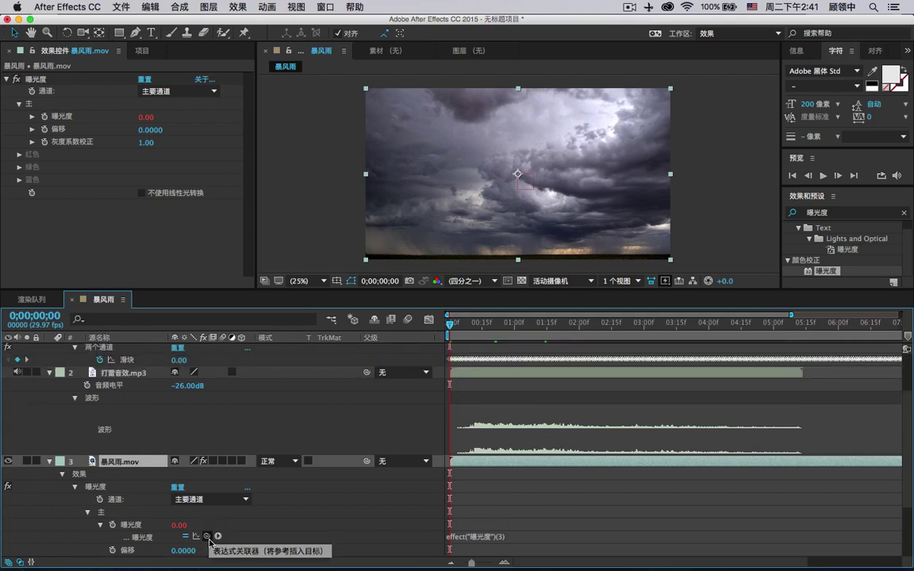
drag(208, 542, 142, 367)
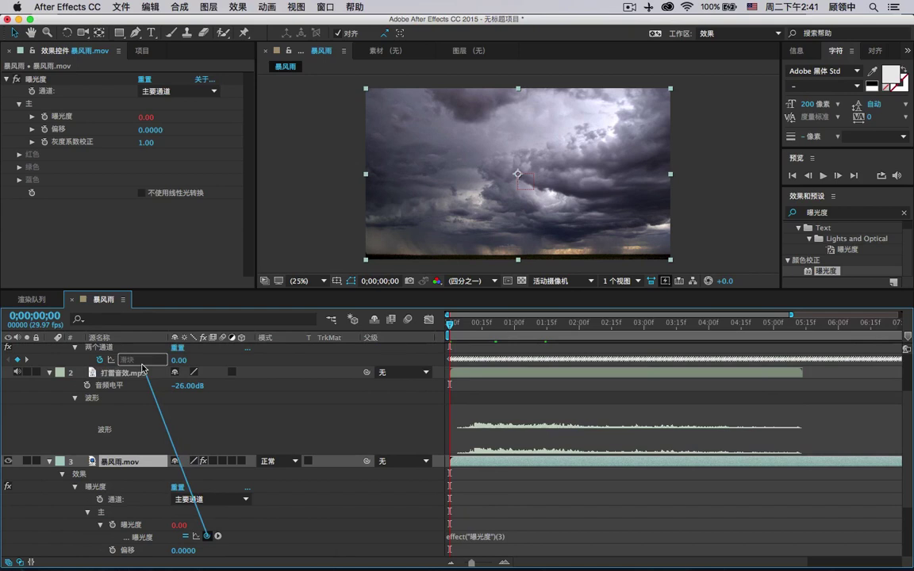
drag(143, 366, 143, 366)
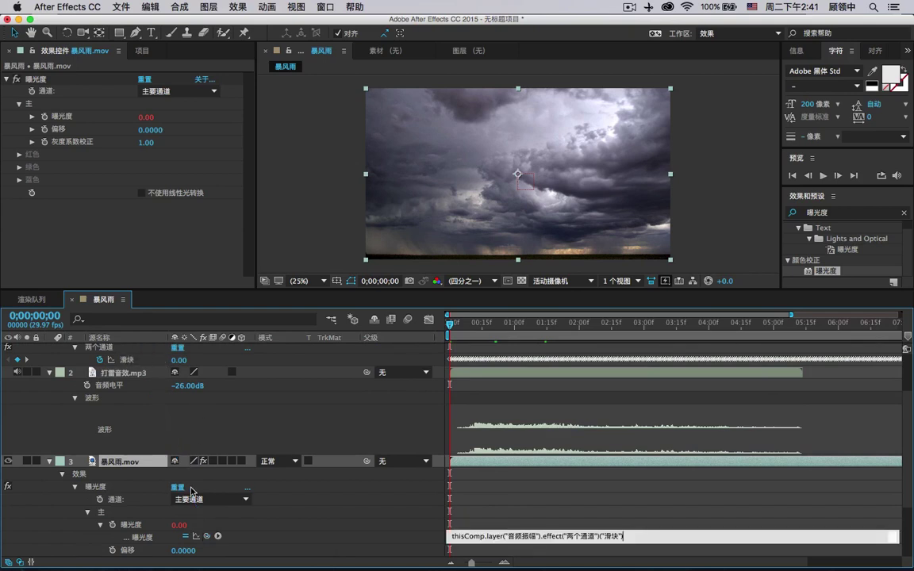
Preview the audio-driven exposure of the storm footage and scrub the playhead to 0;00;04;18
scroll(140, 338, up, 1)
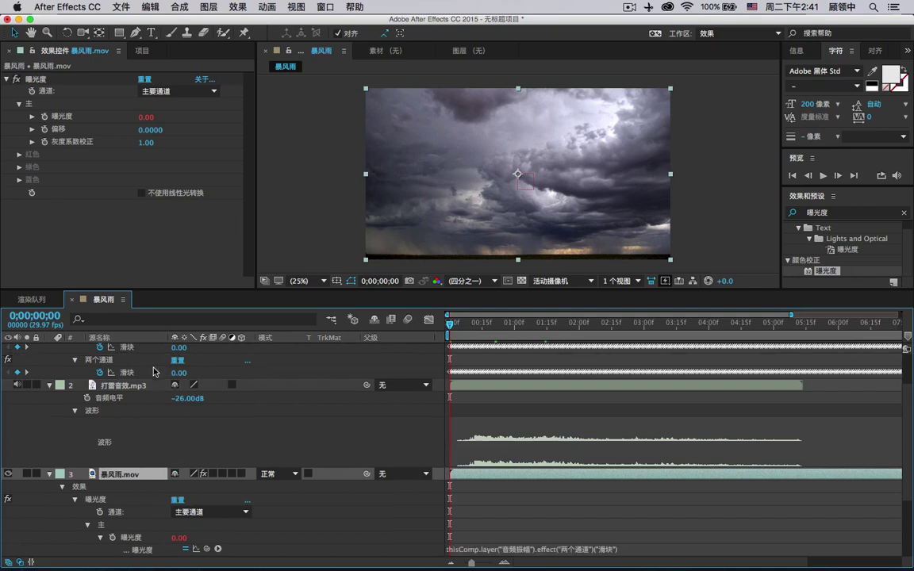
scroll(123, 383, up, 2)
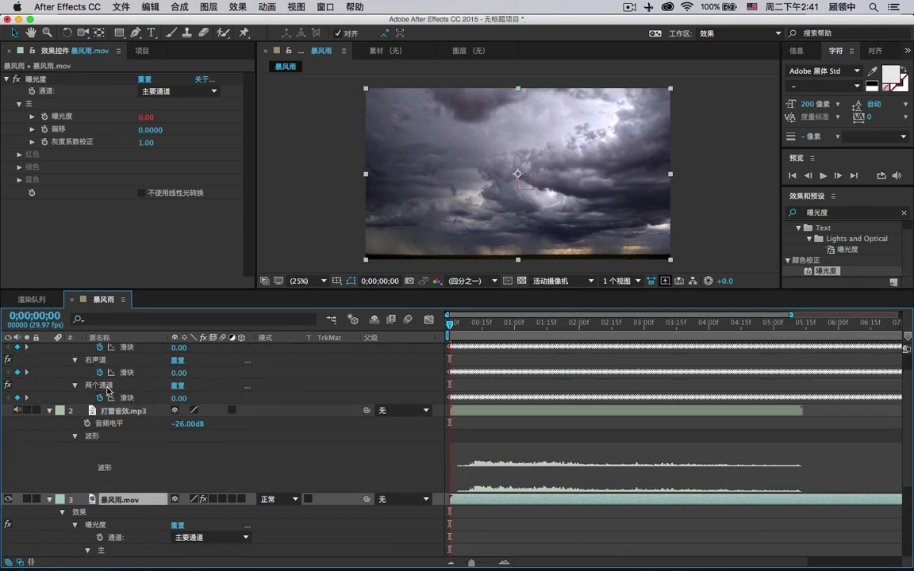
key(space)
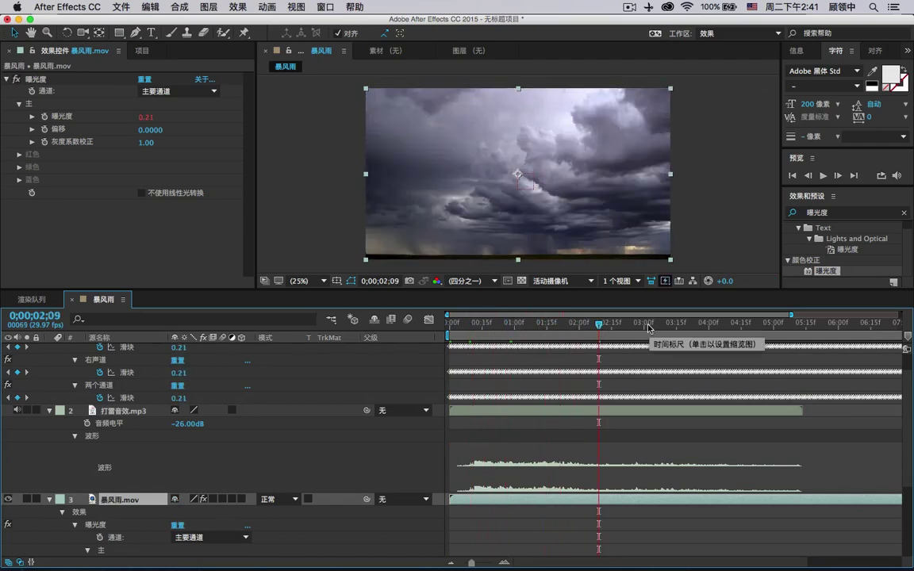
drag(652, 325, 750, 329)
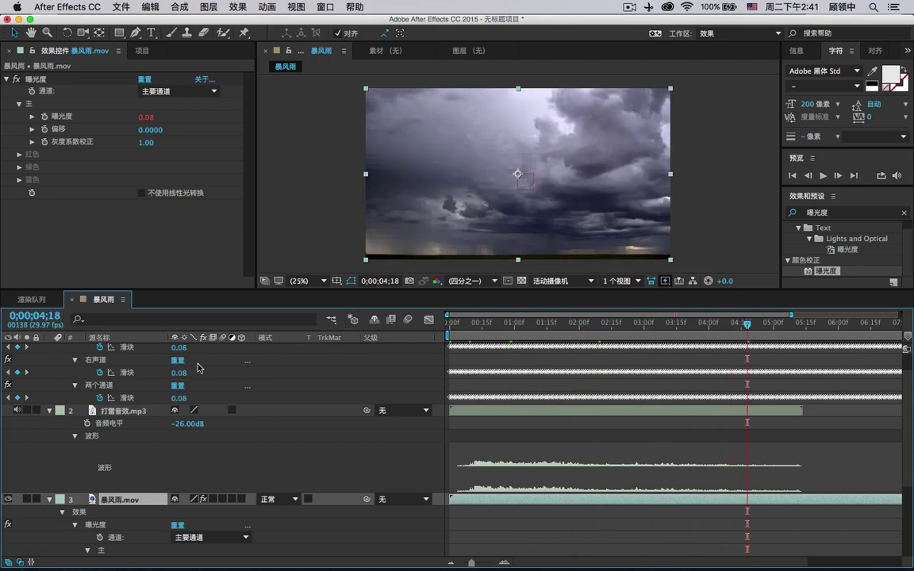
Collapse the properties of the 音频振幅, 打雷音效.mp3 and 暴风雨.mov layers
scroll(75, 365, up, 1)
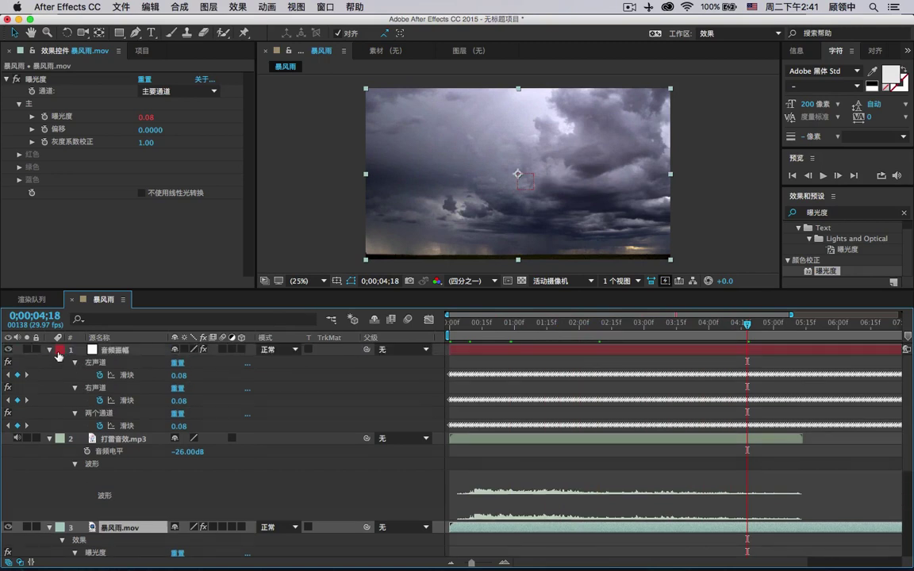
click(52, 354)
click(49, 363)
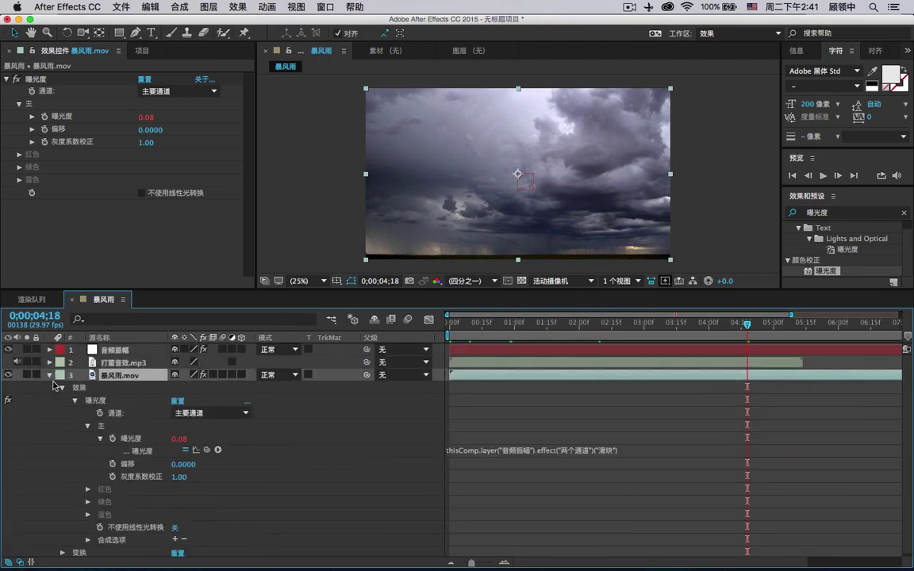
click(49, 376)
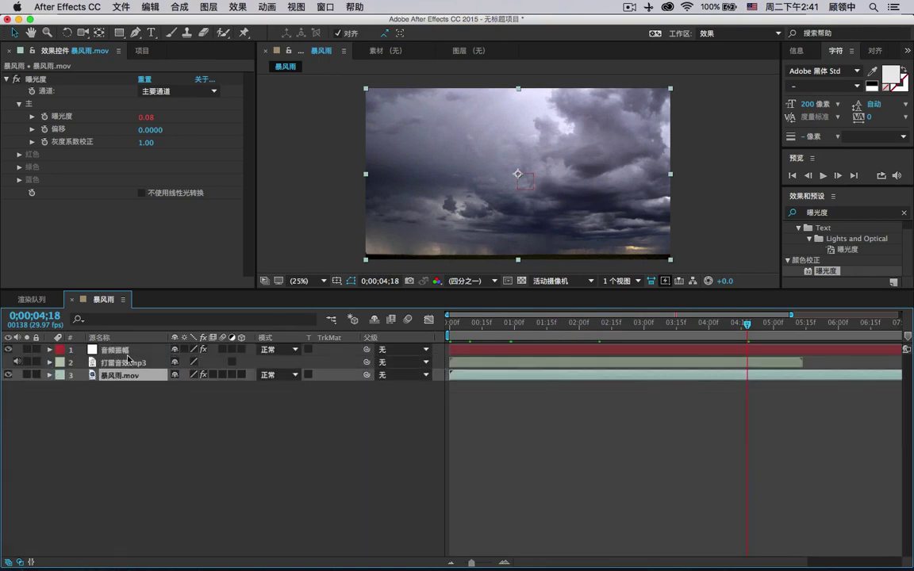
Create a new composition in the project from the existing 暴风雨 composition, nesting it as a layer
click(143, 51)
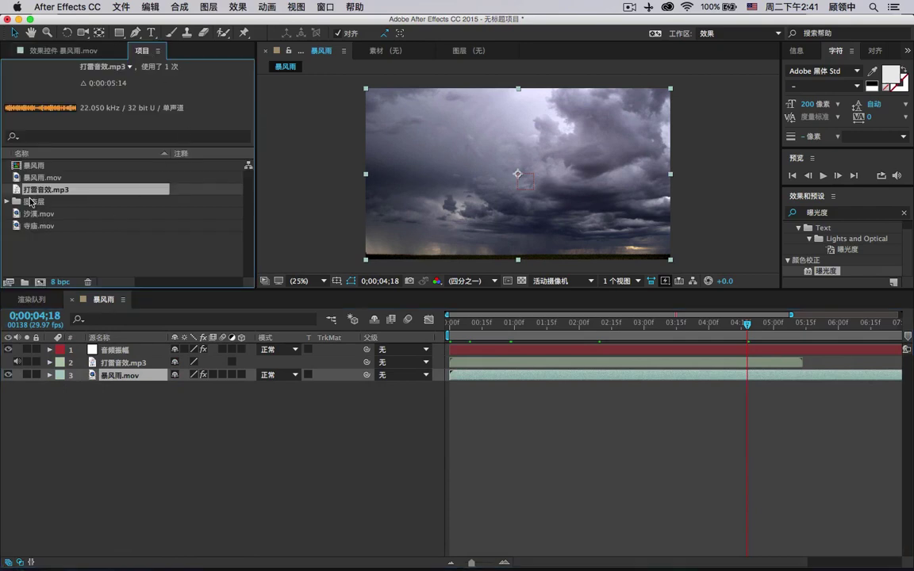
click(36, 166)
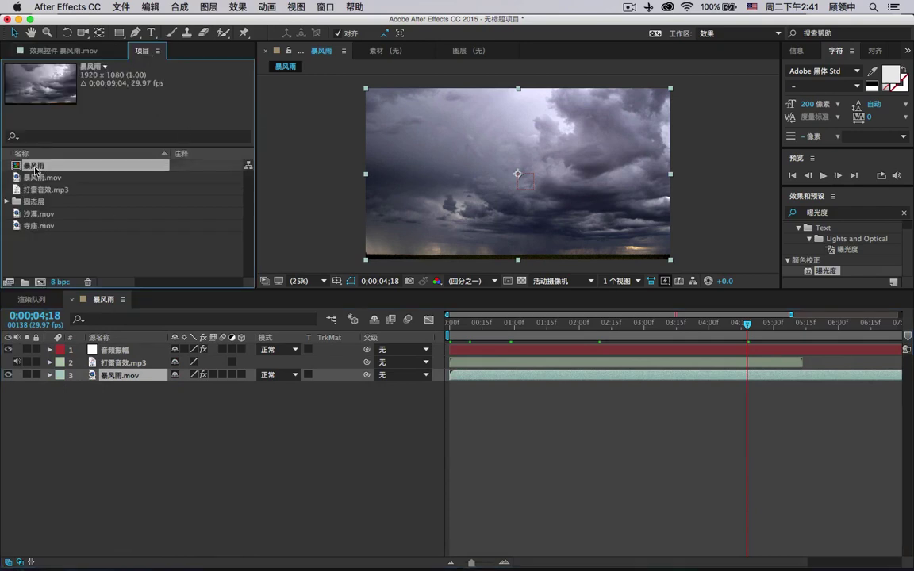
drag(36, 168, 43, 283)
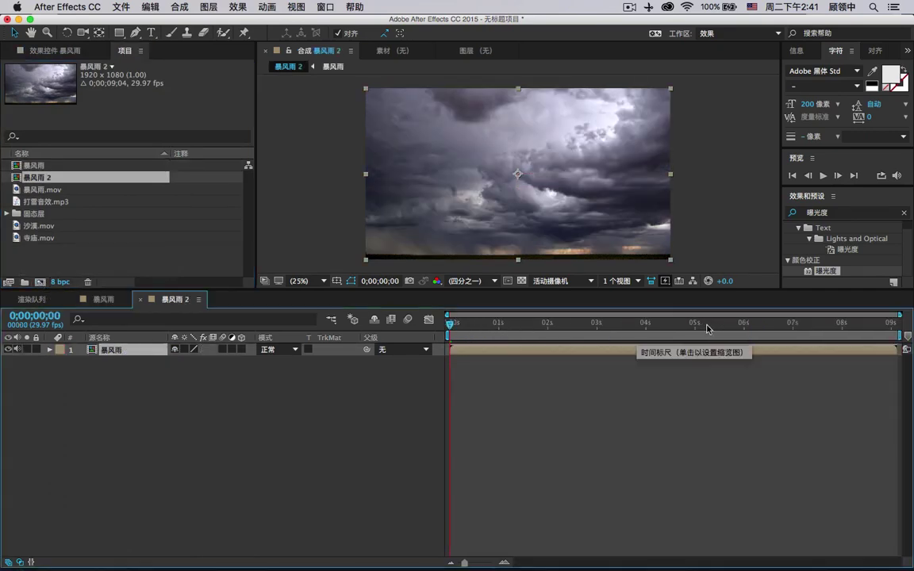
End the work area at 0;00;06;00, trim the new composition to it, and move the playhead to 0;00;00;08
click(743, 327)
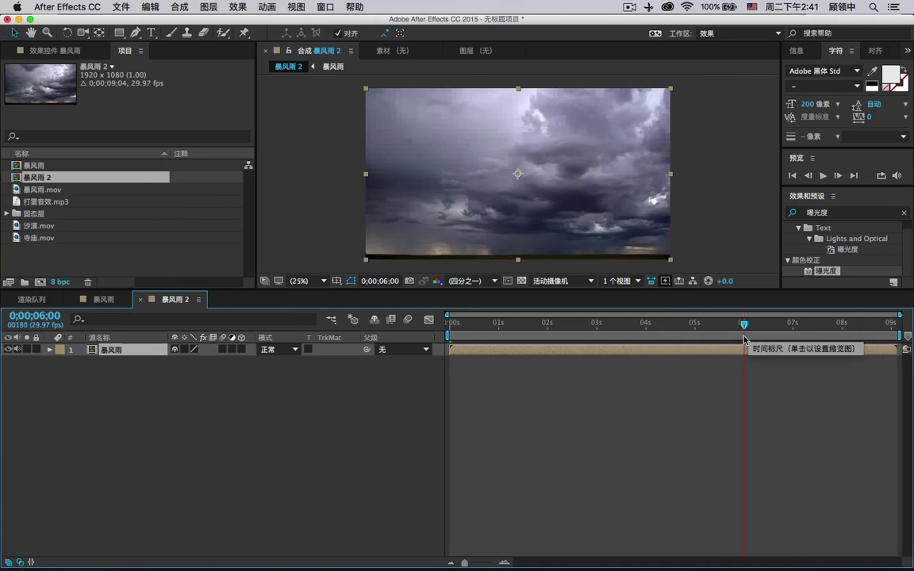
right_click(708, 337)
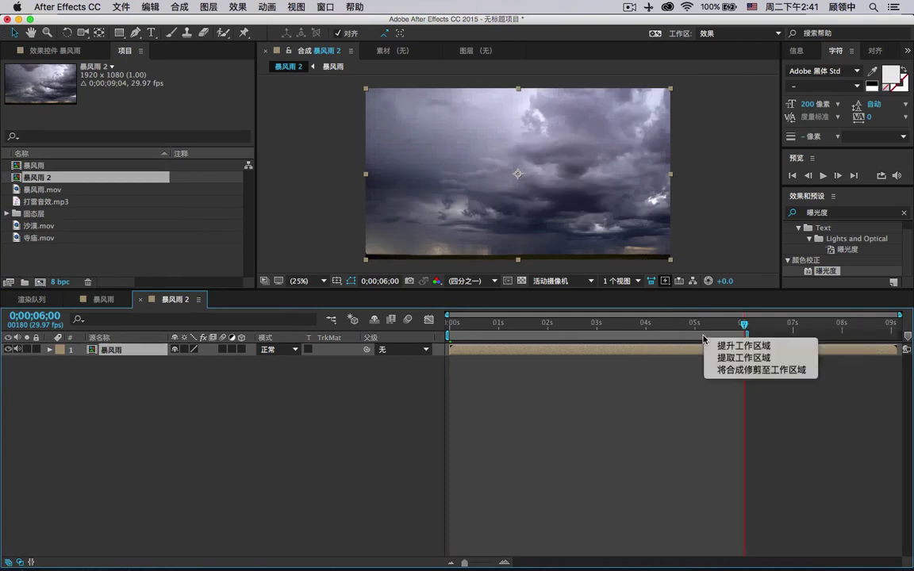
click(731, 370)
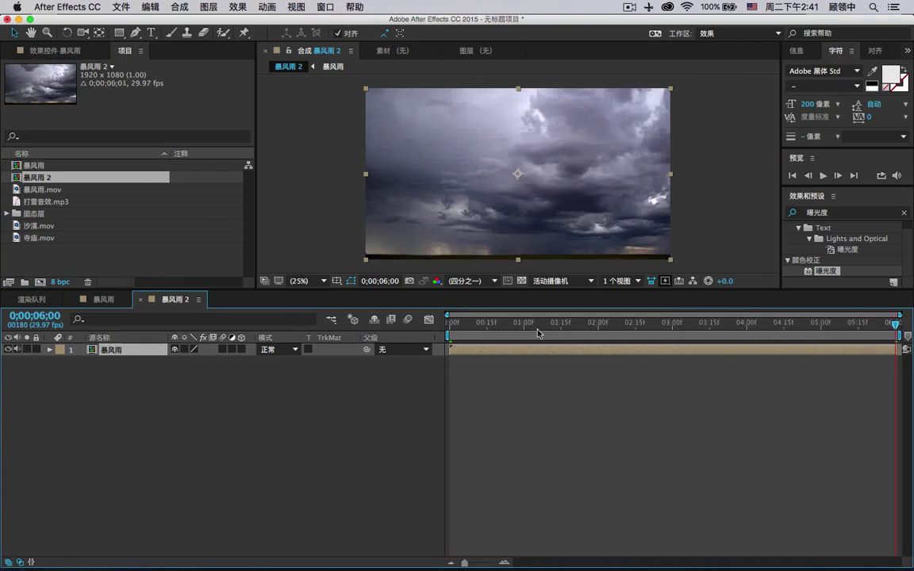
click(471, 327)
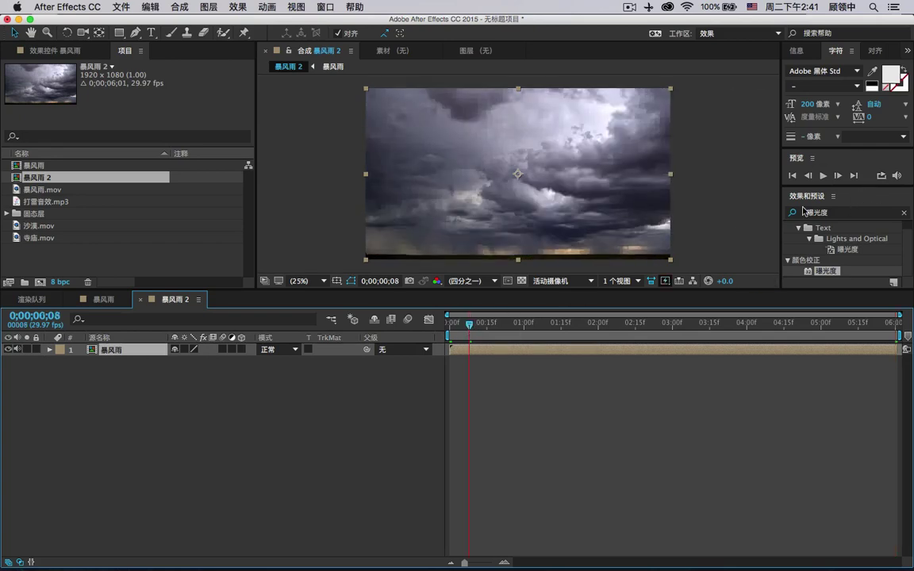
Enlarge the composition viewer by resizing the surrounding workspace areas and set its magnification to 50%
drag(528, 290, 524, 415)
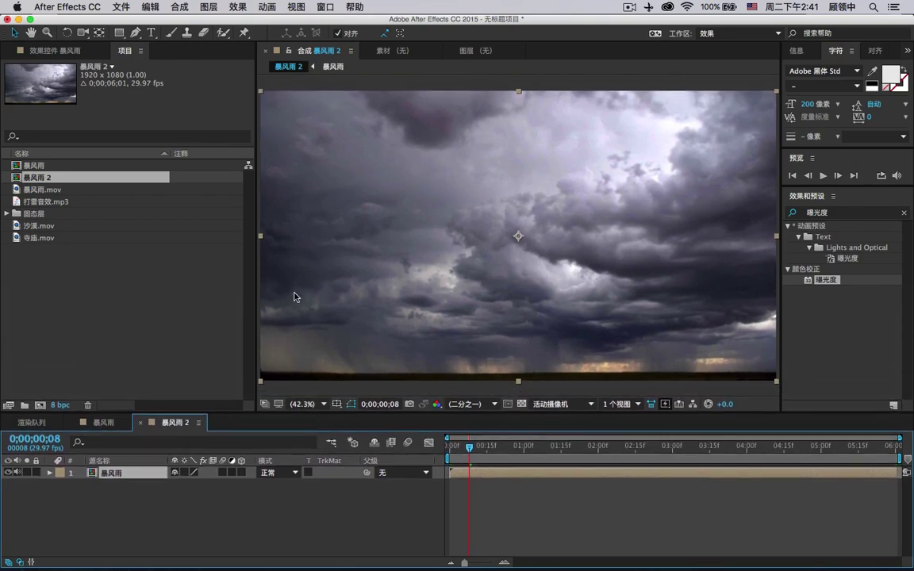
drag(253, 291, 181, 296)
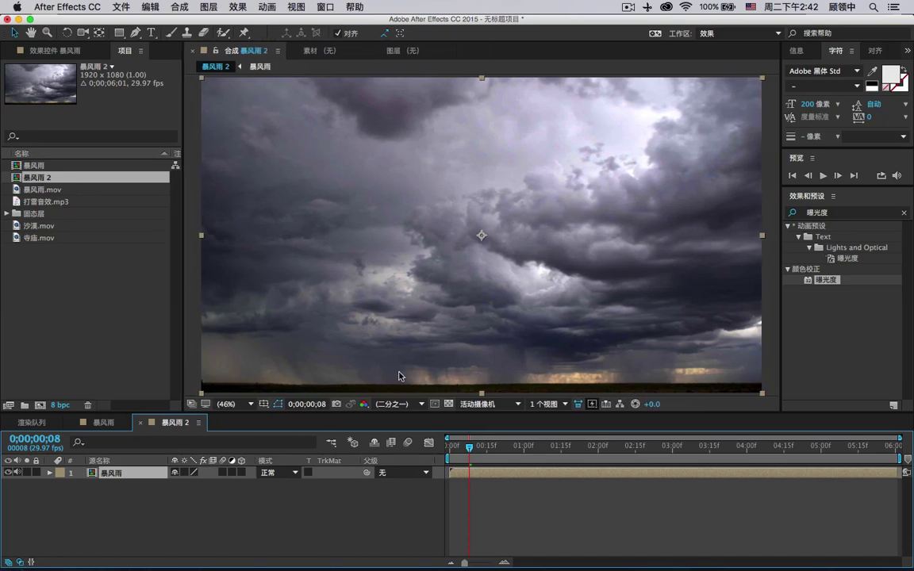
drag(416, 413, 417, 434)
click(248, 425)
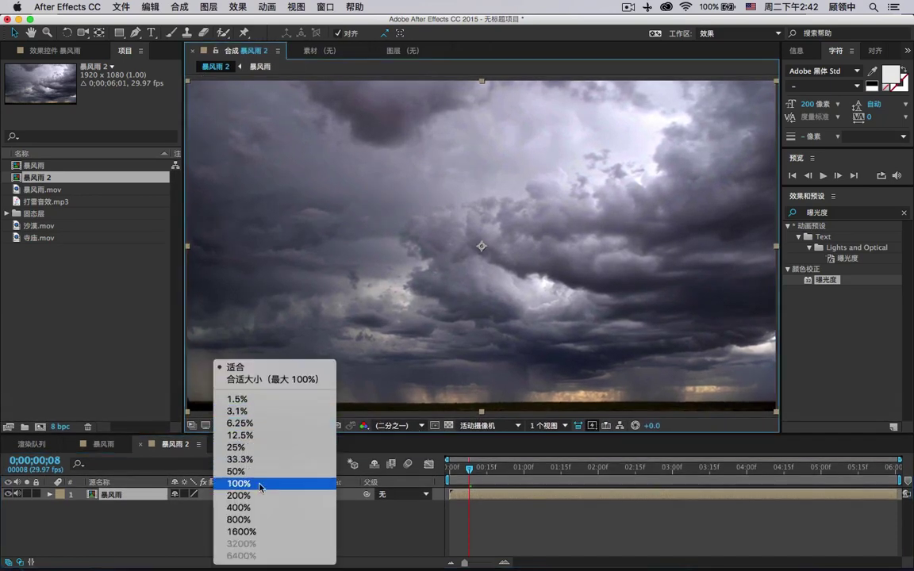
click(264, 472)
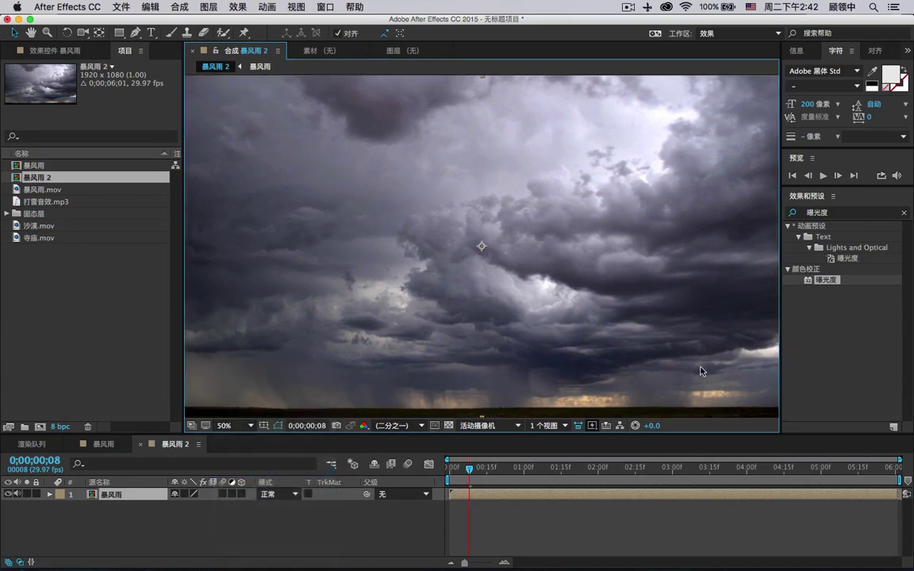
drag(183, 317, 146, 316)
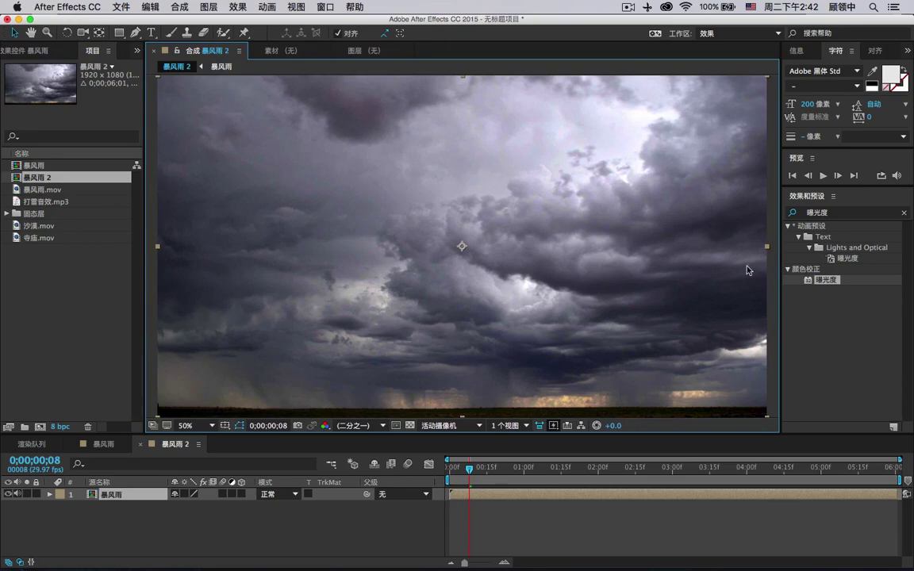
Preview the nested storm composition, including a replay from 0;00;00;18, and stop at 0;00;03;10
click(822, 176)
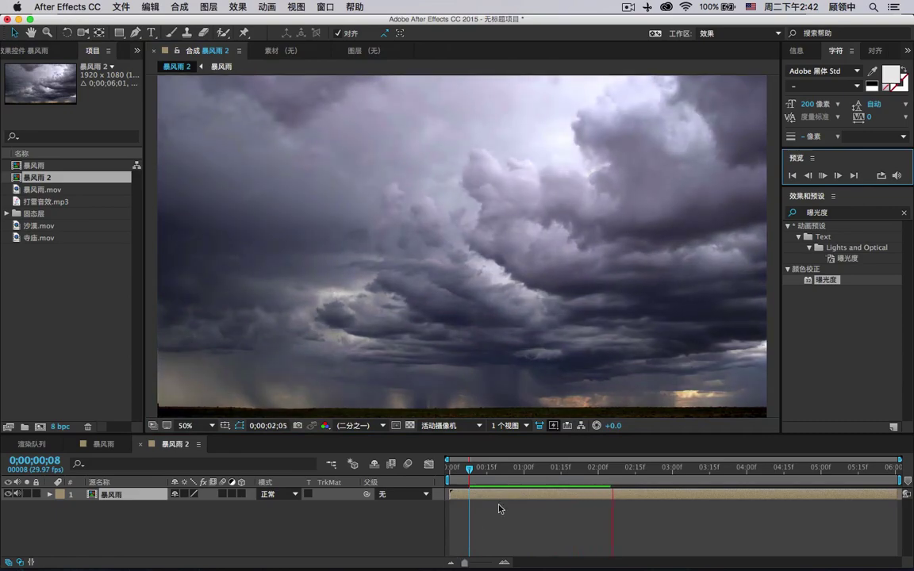
click(494, 470)
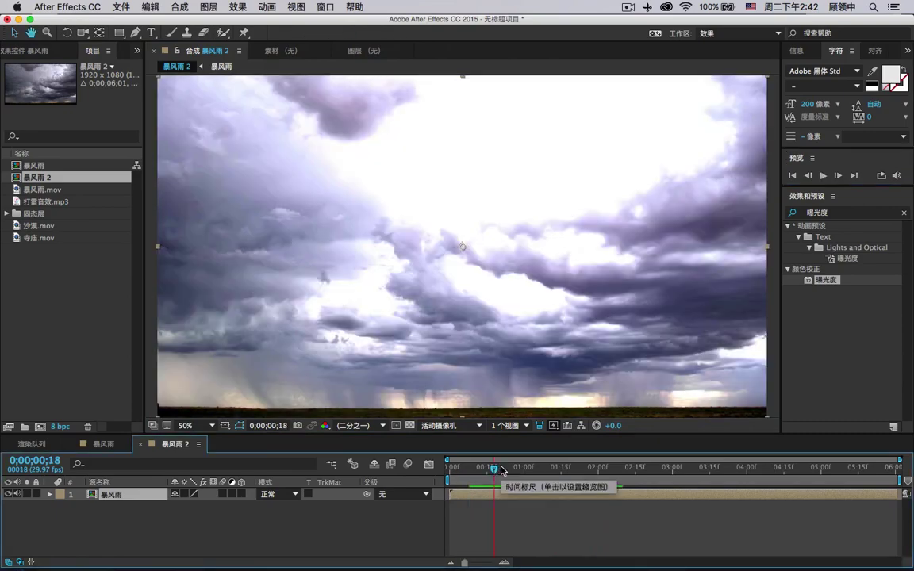
key(space)
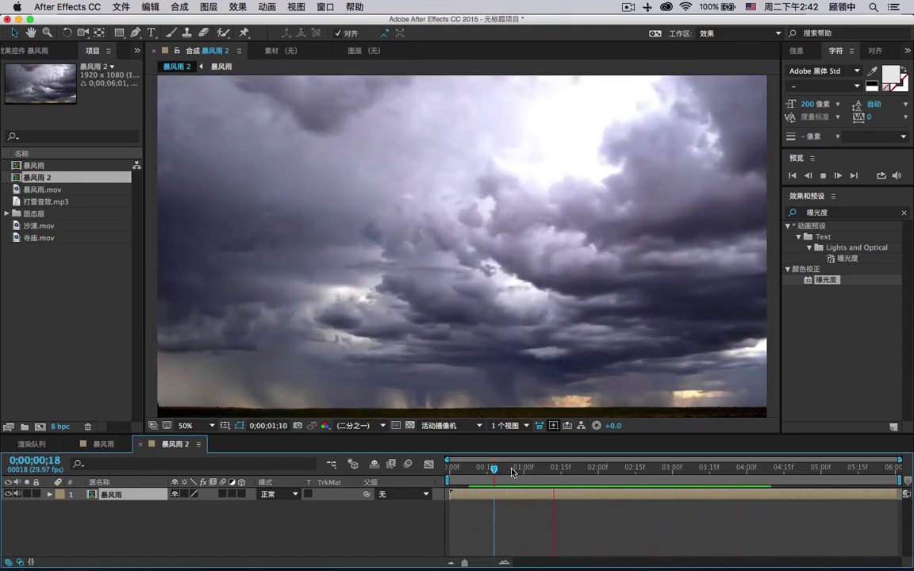
key(space)
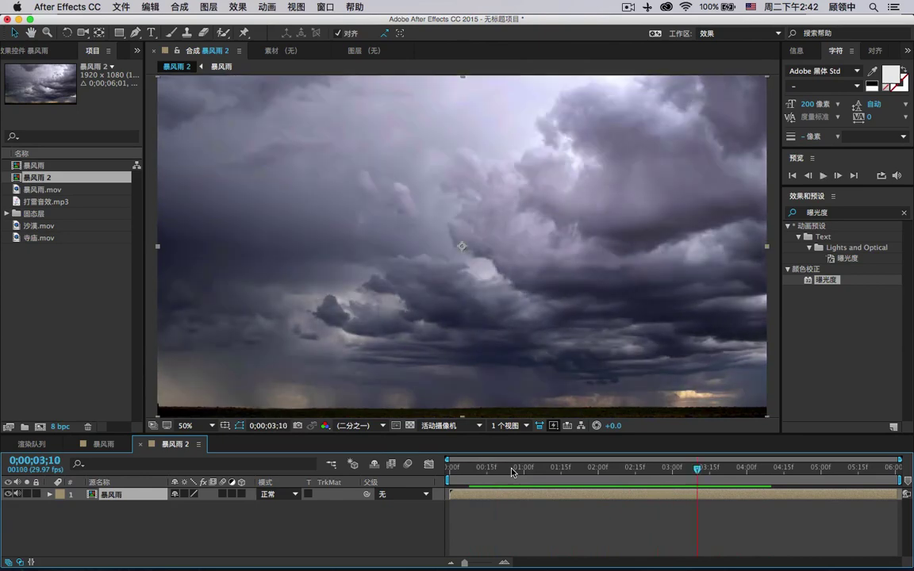
Reveal the audio level of 打雷音效.mp3 in the original 暴风雨 composition and change its decibel value
click(103, 445)
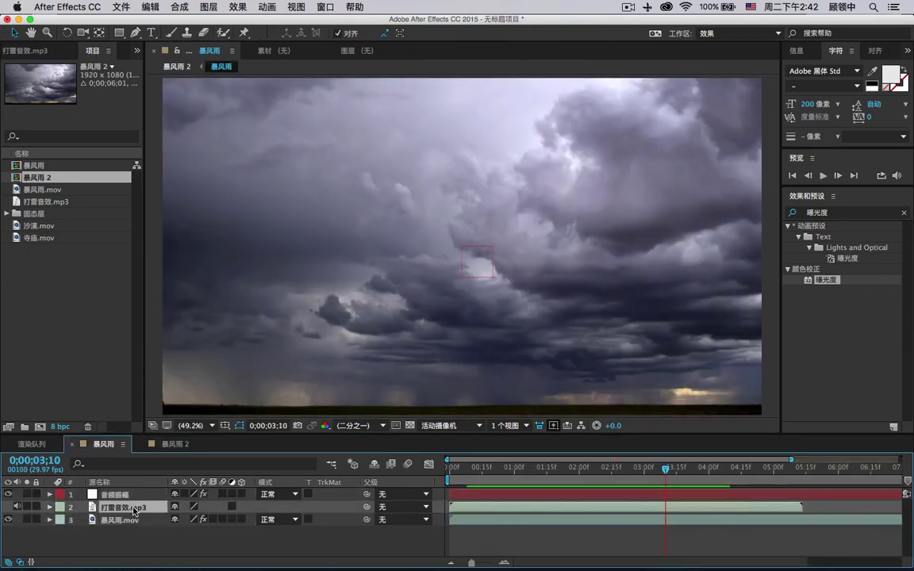
key(l)
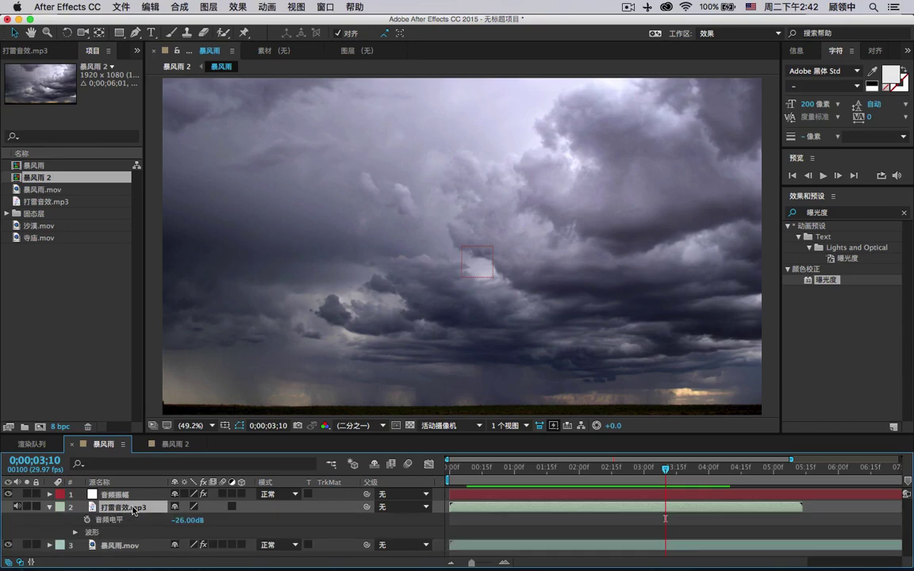
click(187, 521)
text(-)
Return to the 暴风雨 2 composition, play it back, and place the playhead at 0;00;00;22
click(175, 445)
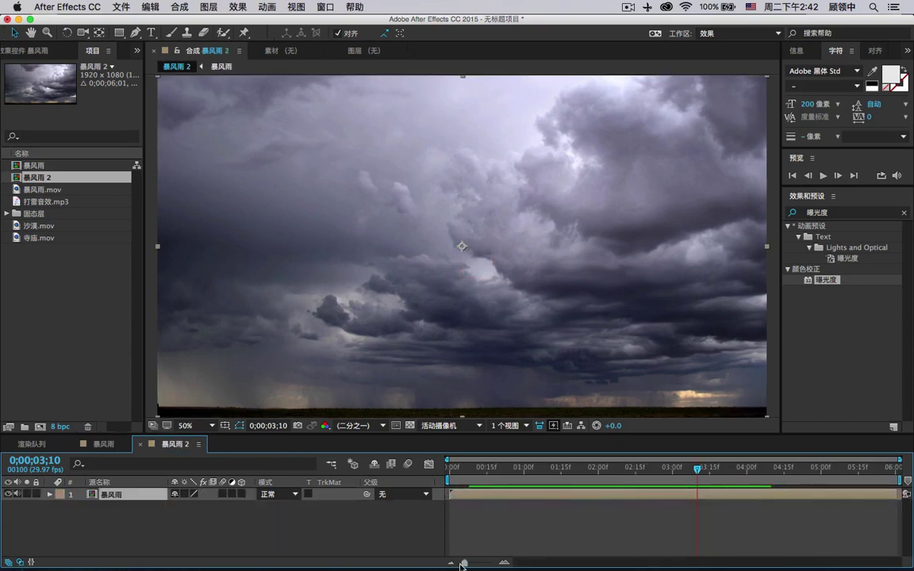
click(823, 175)
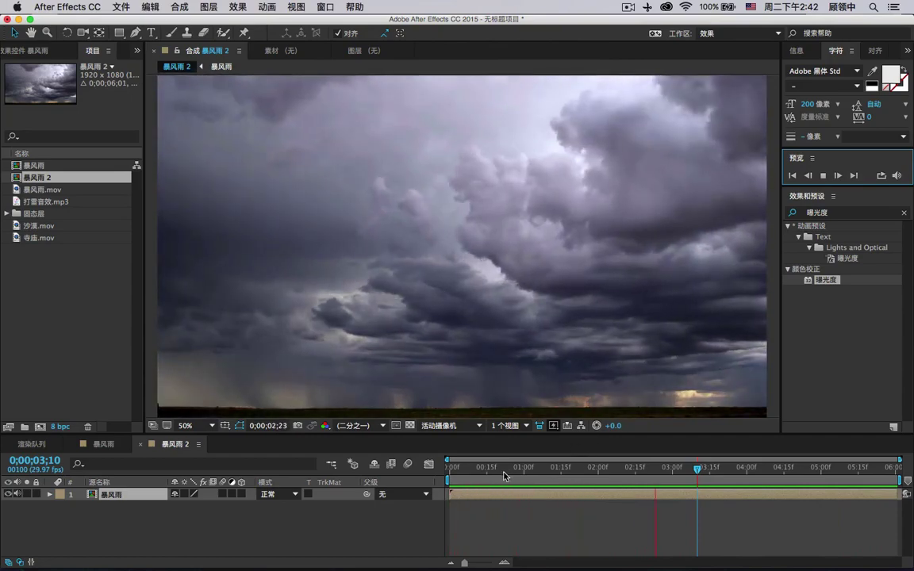
click(503, 469)
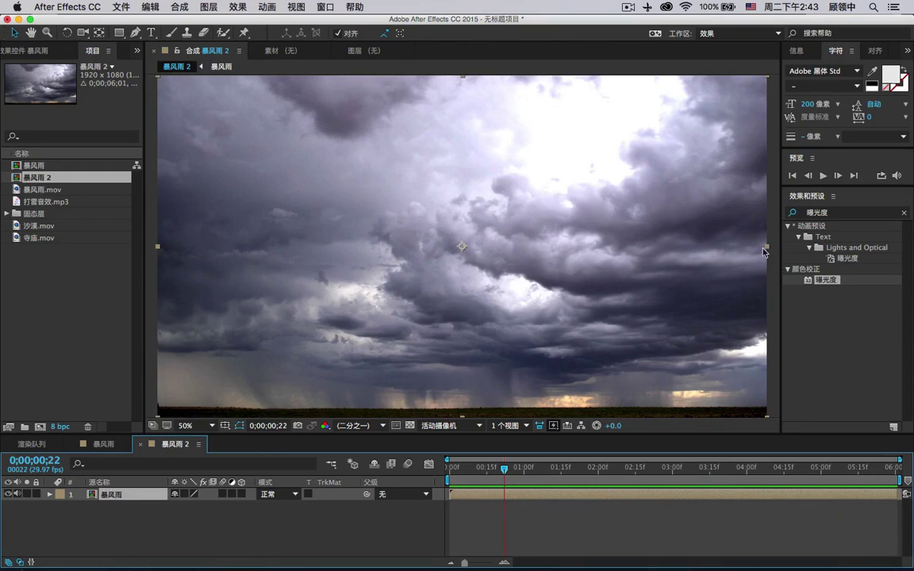
Find the 色阶 effect among the available effects and apply it to the nested 暴风雨 layer
click(812, 215)
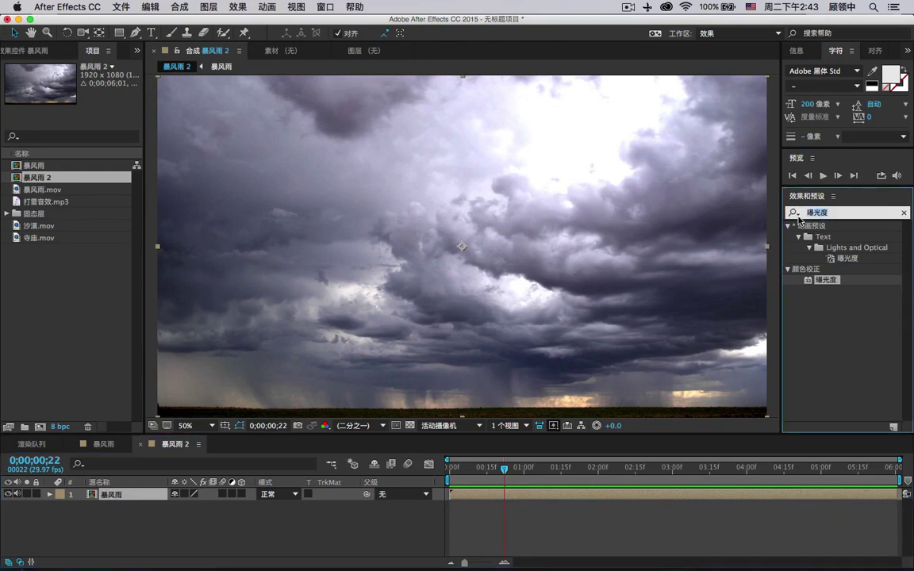
key(BackSpace)
click(797, 216)
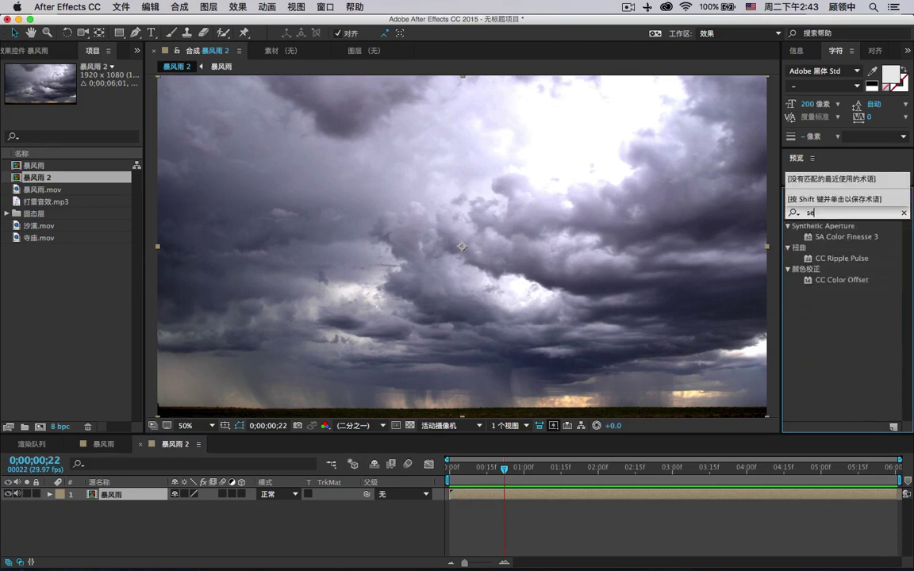
text(色阶)
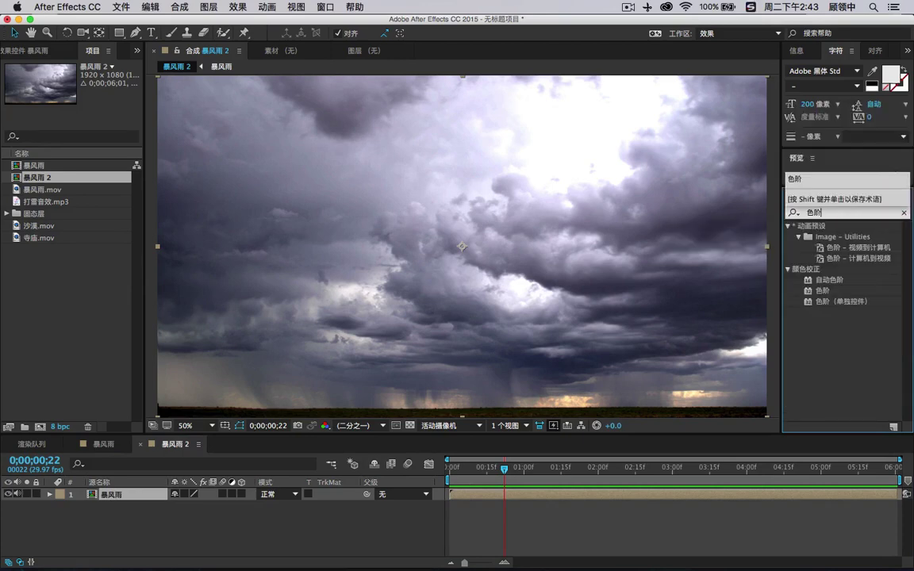
drag(821, 291, 111, 495)
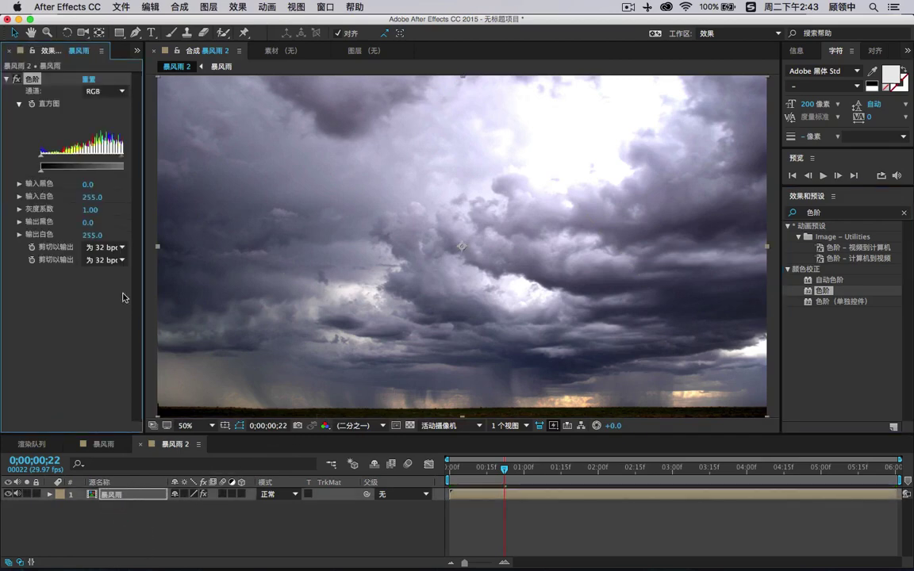
Set the 色阶 input black to 15, input white to 249 and gamma to 0.88, and compare the image with and without the effect
drag(141, 269, 222, 272)
drag(248, 271, 230, 271)
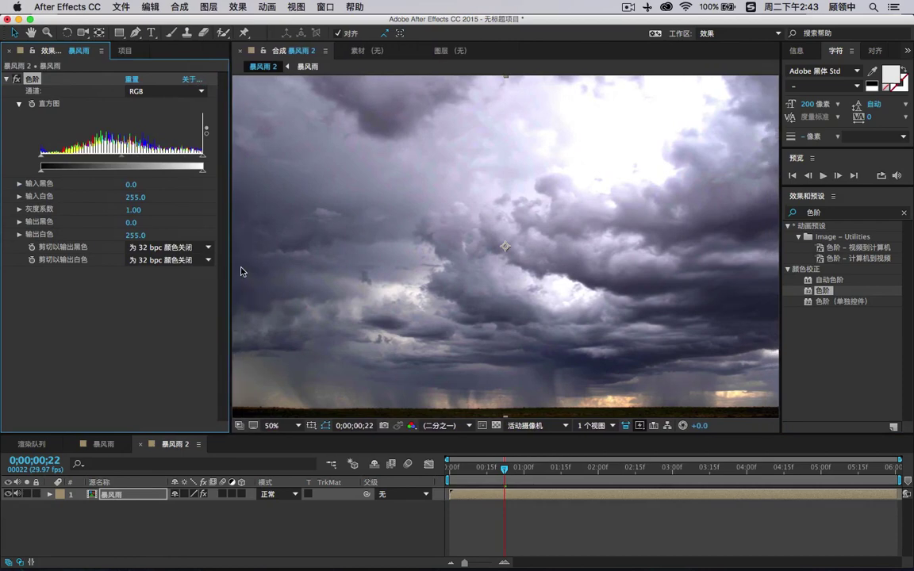
drag(43, 161, 52, 161)
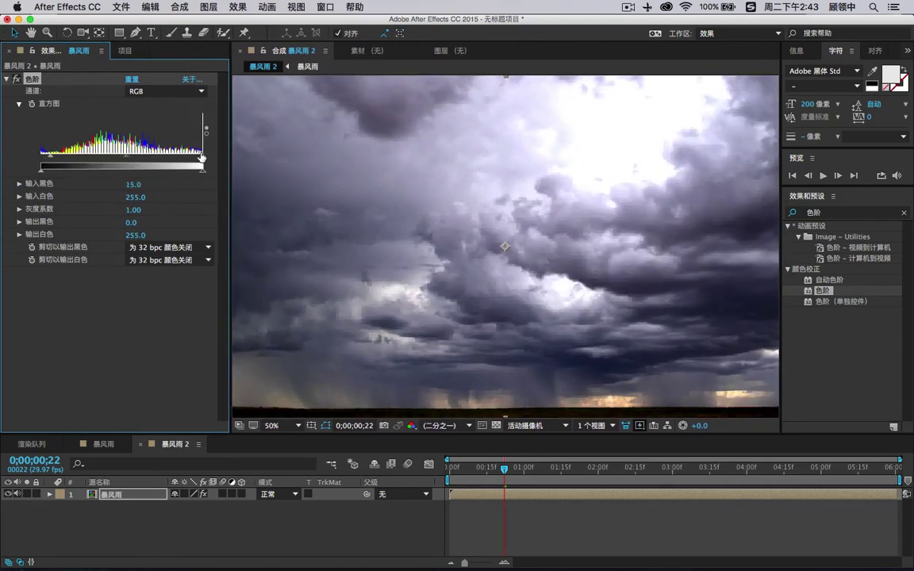
drag(203, 157, 199, 159)
drag(126, 159, 132, 158)
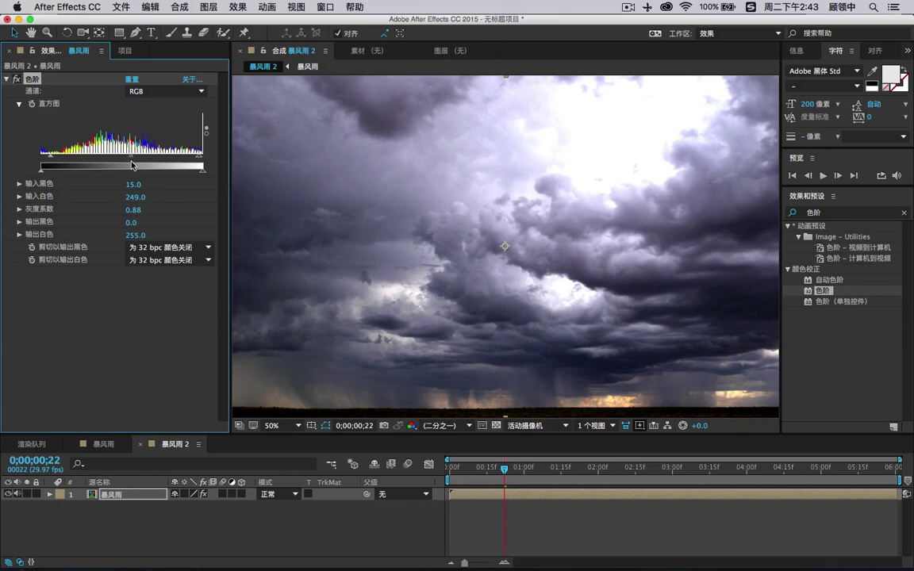
click(17, 79)
click(17, 80)
click(17, 79)
click(18, 79)
Find the 锐化 effect, apply it to the nested 暴风雨 layer, and set 锐化量 to 51
click(791, 210)
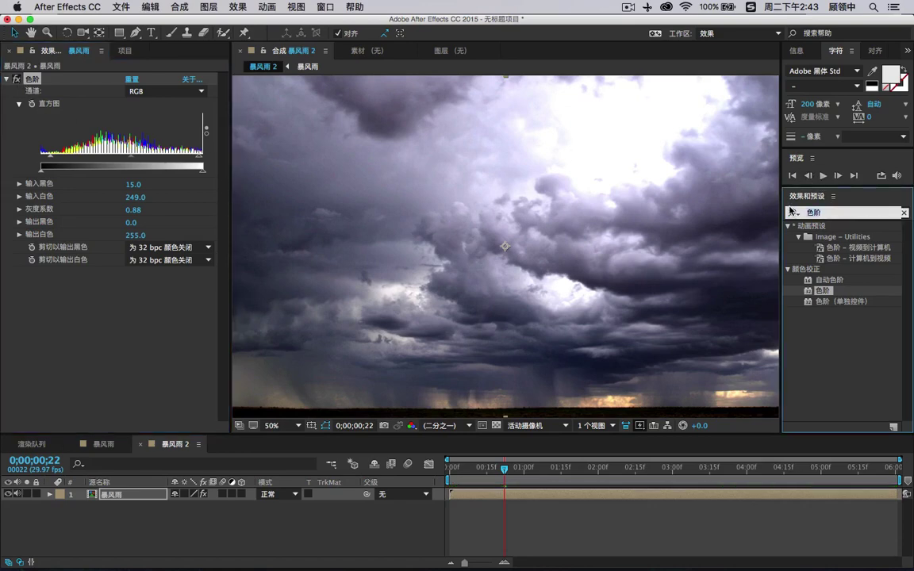
text(锐化)
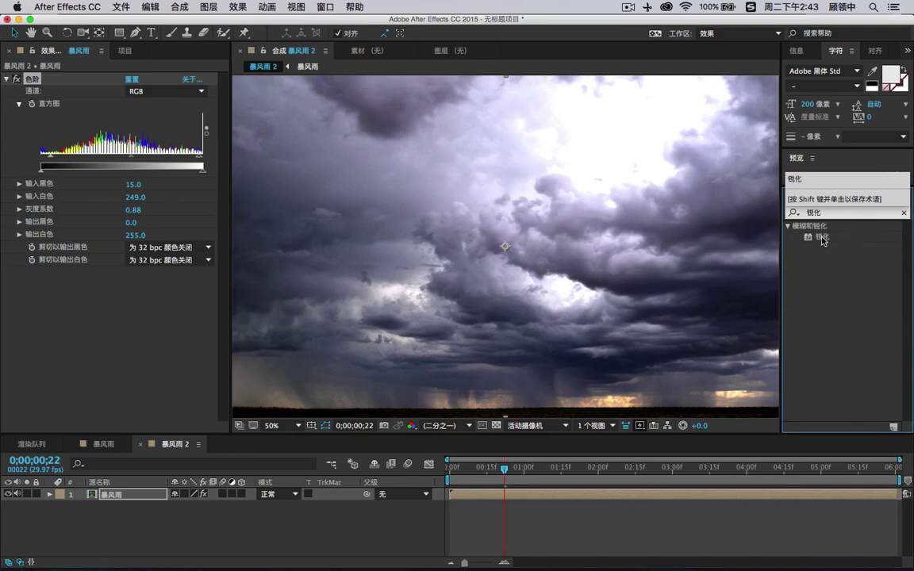
drag(822, 236, 115, 296)
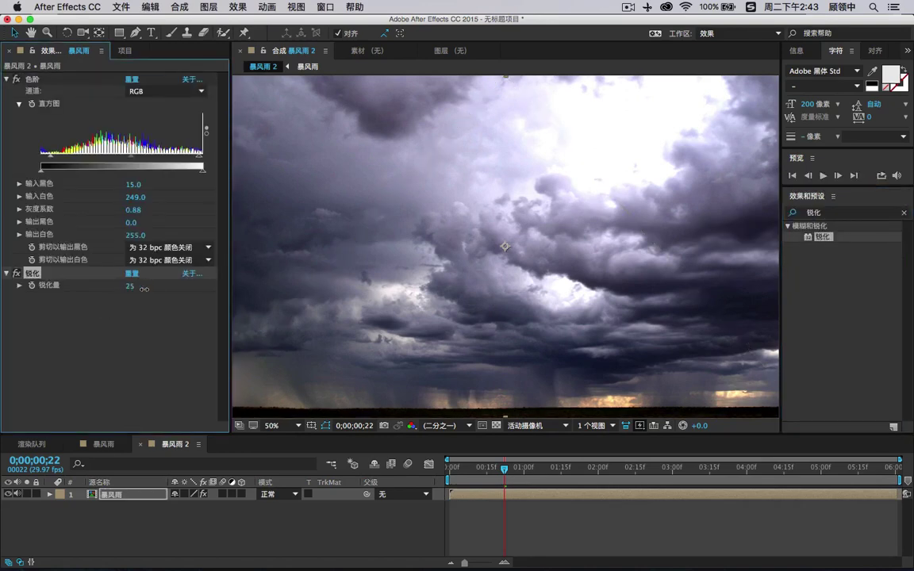
drag(144, 289, 164, 291)
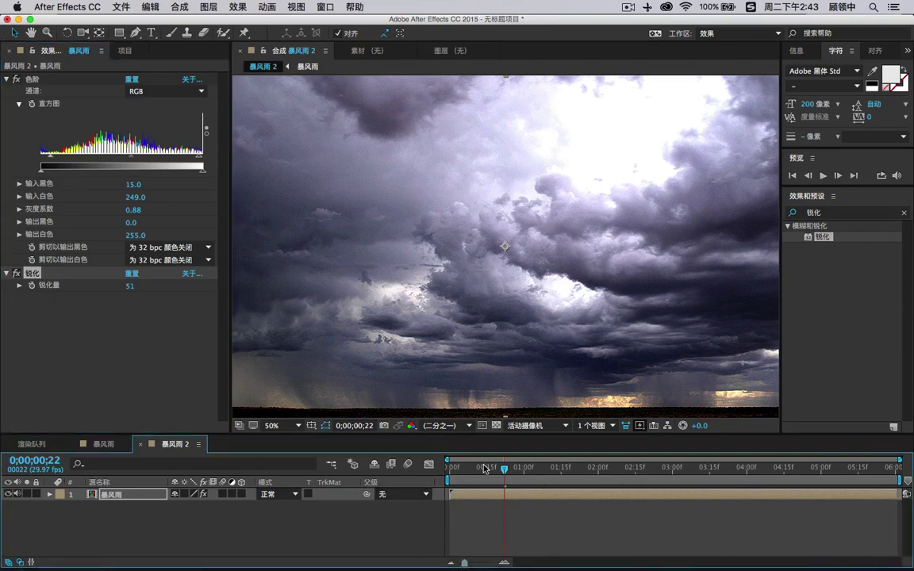
Scrub the playhead to 0;00;01;26 to check the graded footage, and collapse the 色阶 effect settings
drag(484, 468, 588, 468)
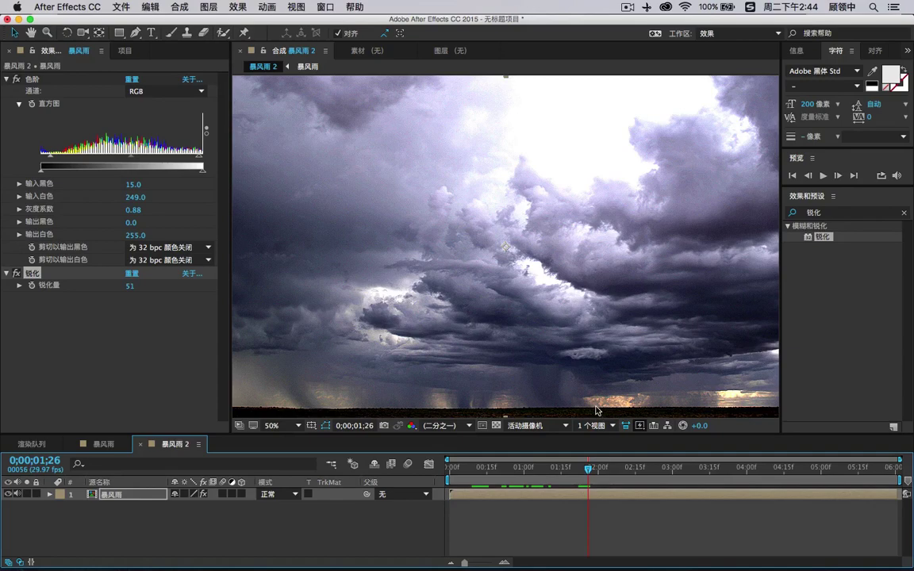
click(8, 78)
click(36, 127)
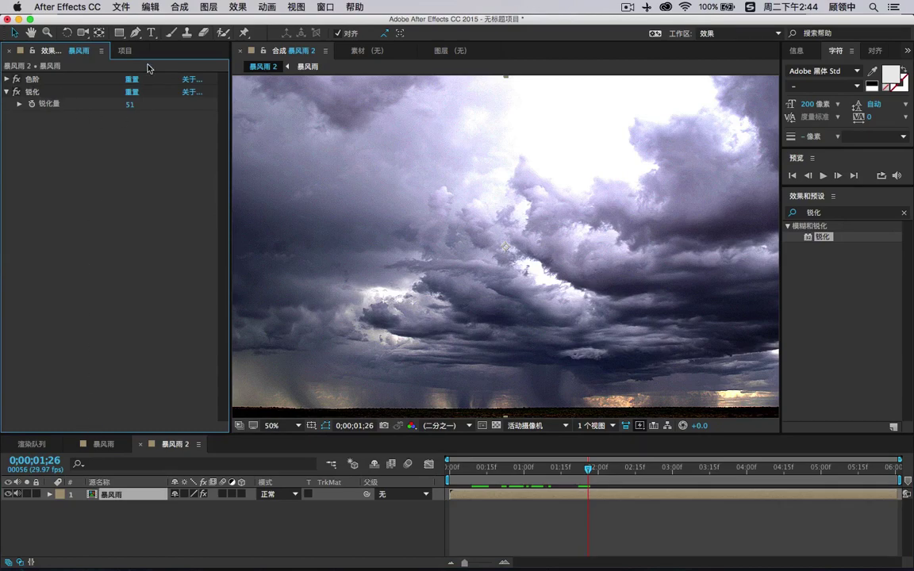
Create a new composition from the 寺庙.mov footage
click(120, 50)
click(44, 228)
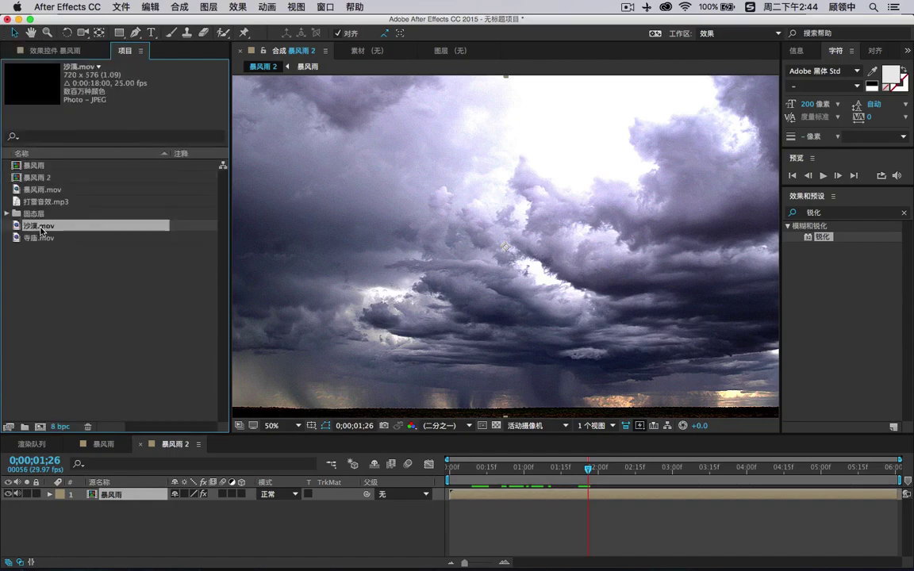
click(45, 238)
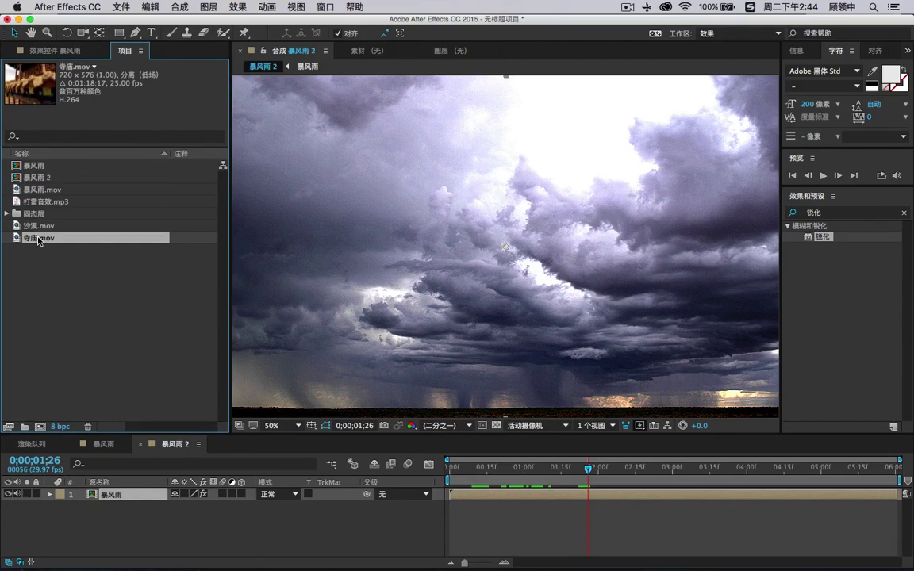
drag(36, 240, 42, 427)
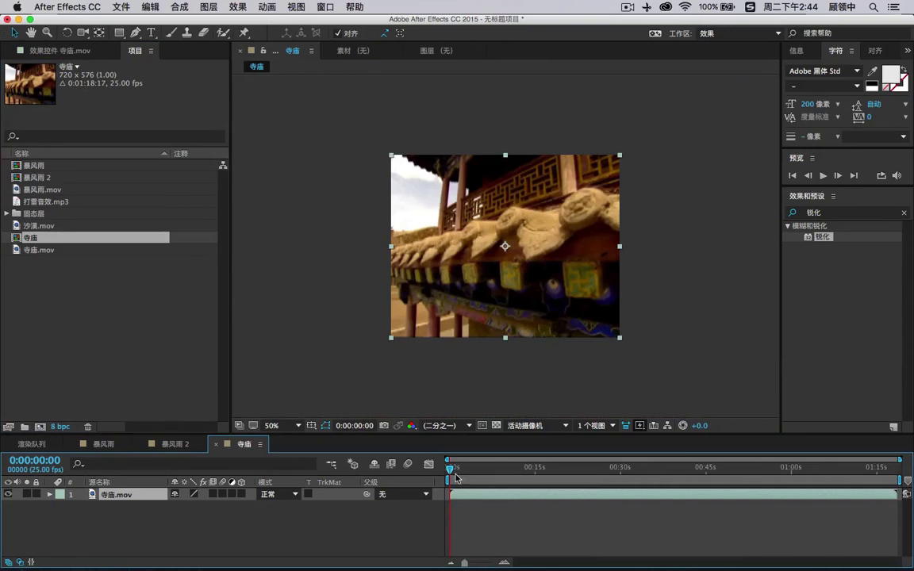
click(623, 427)
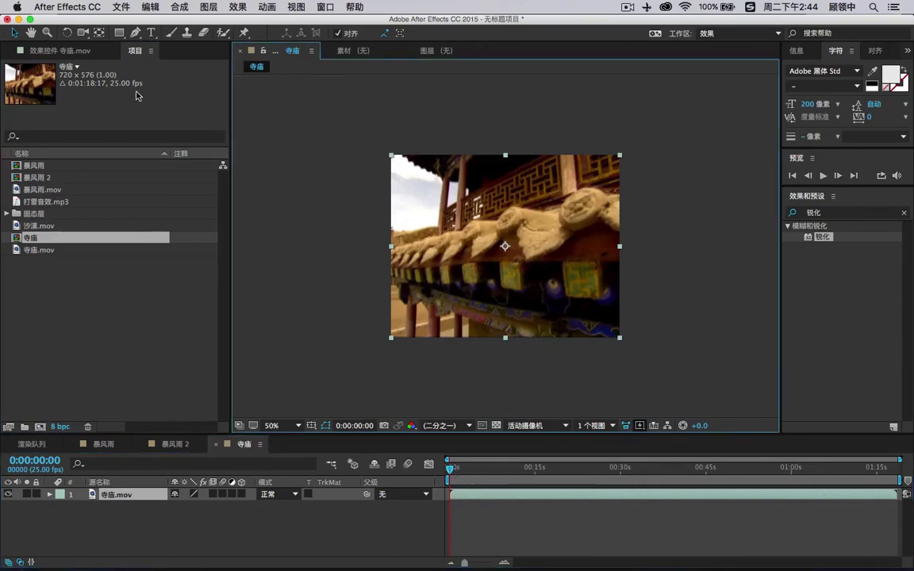
Examine the 寺庙 footage at 100% magnification by scrubbing through its shots up to 0:00:47:04
drag(483, 470, 563, 471)
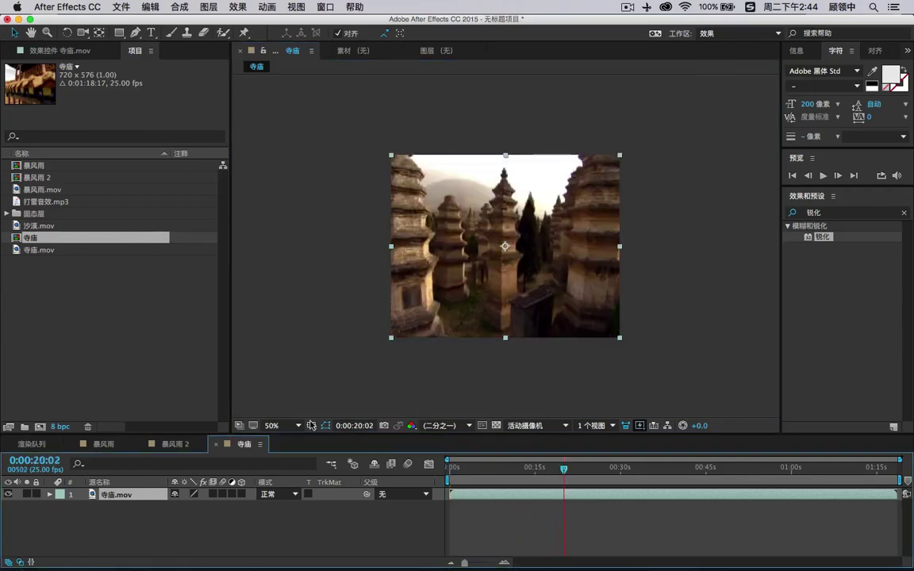
click(272, 426)
click(294, 484)
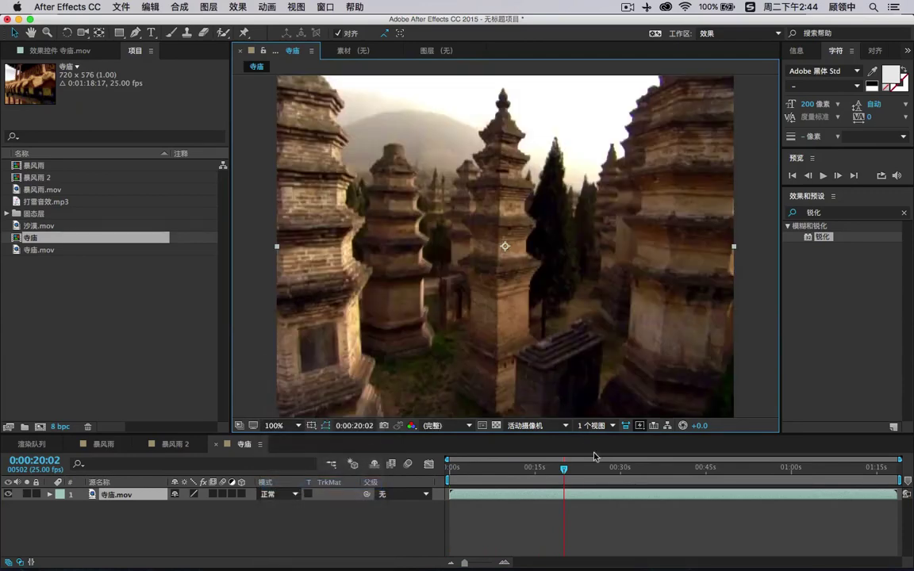
click(614, 471)
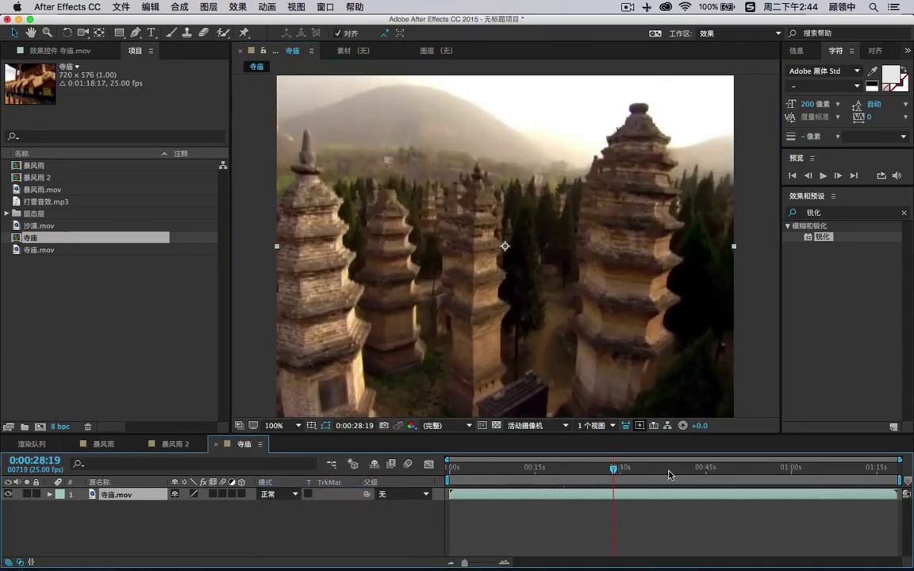
click(671, 475)
click(719, 468)
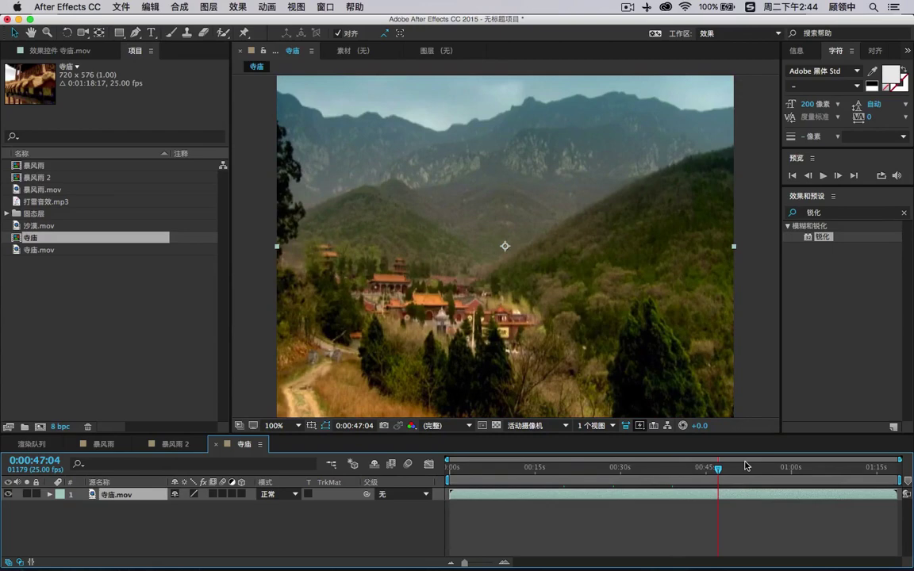
Search the effects for 平衡 and apply the 颜色平衡 effect to the 寺庙.mov layer
click(827, 212)
text(se)
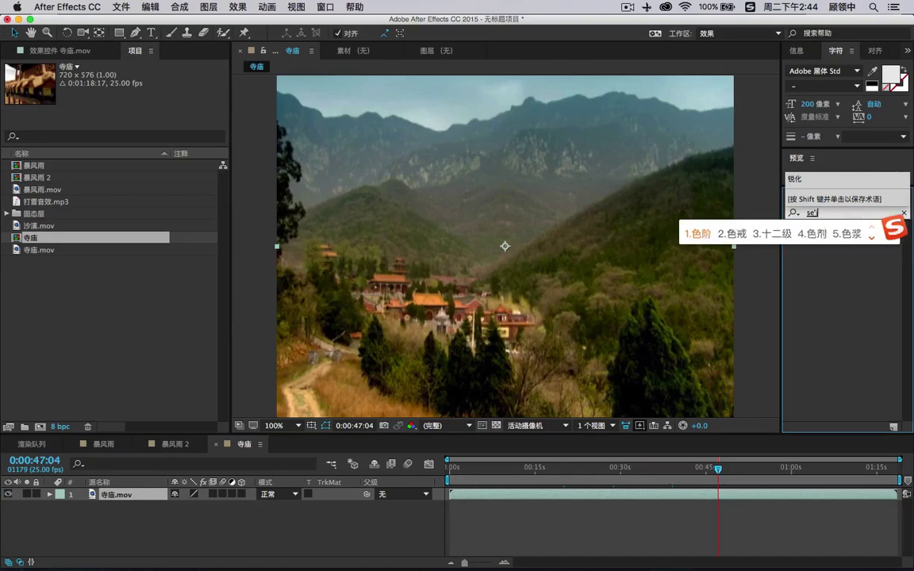
text(caiping)
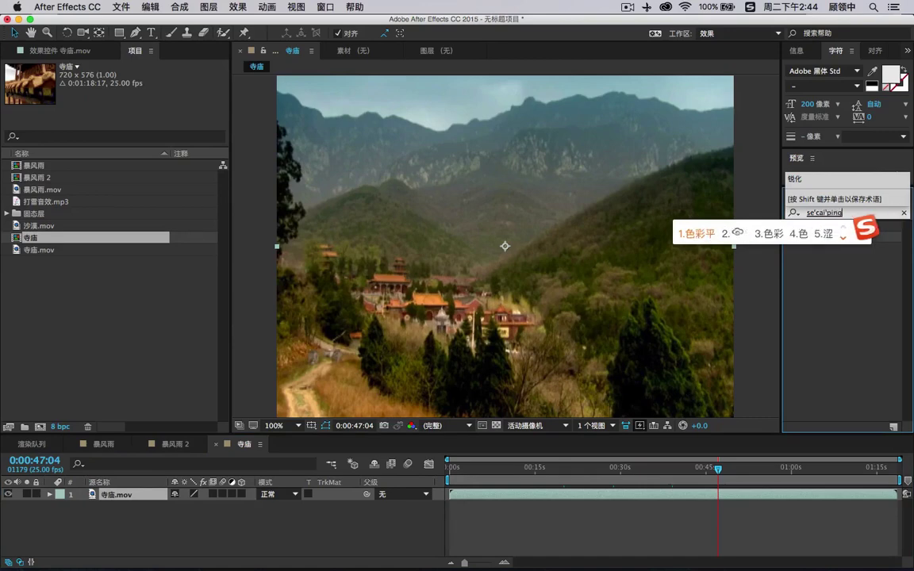
text(hen)
key(space)
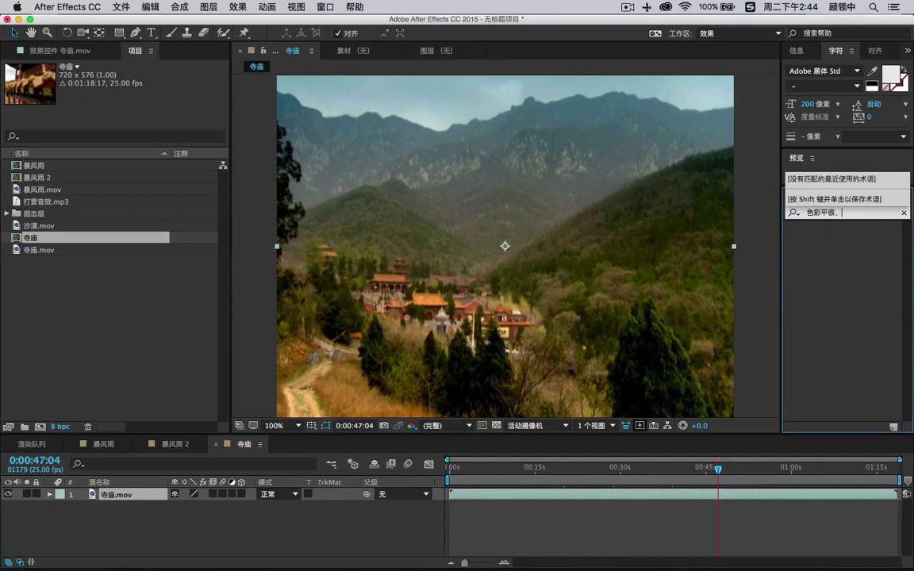
key(BackSpace)
key(BackSpace)
key(BackSpace)
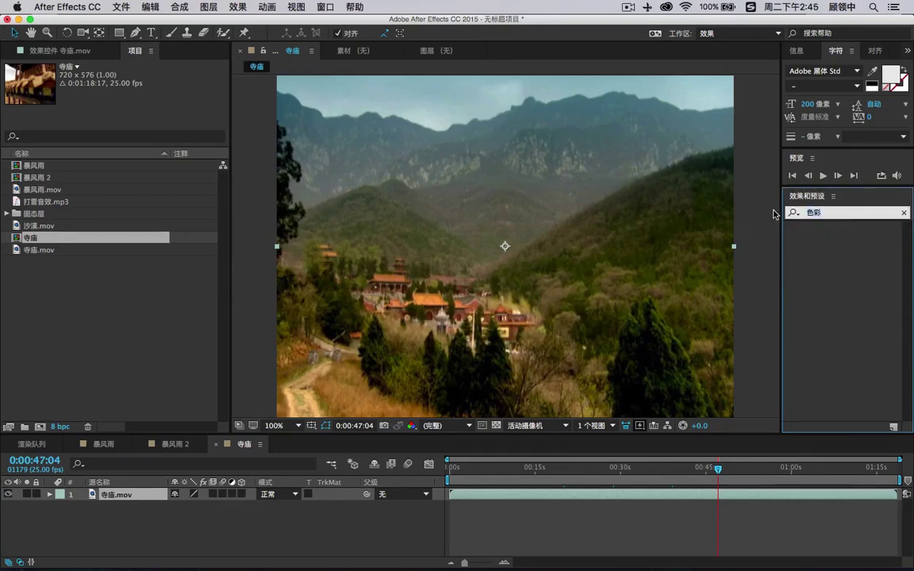
key(BackSpace)
key(BackSpace)
text(平衡)
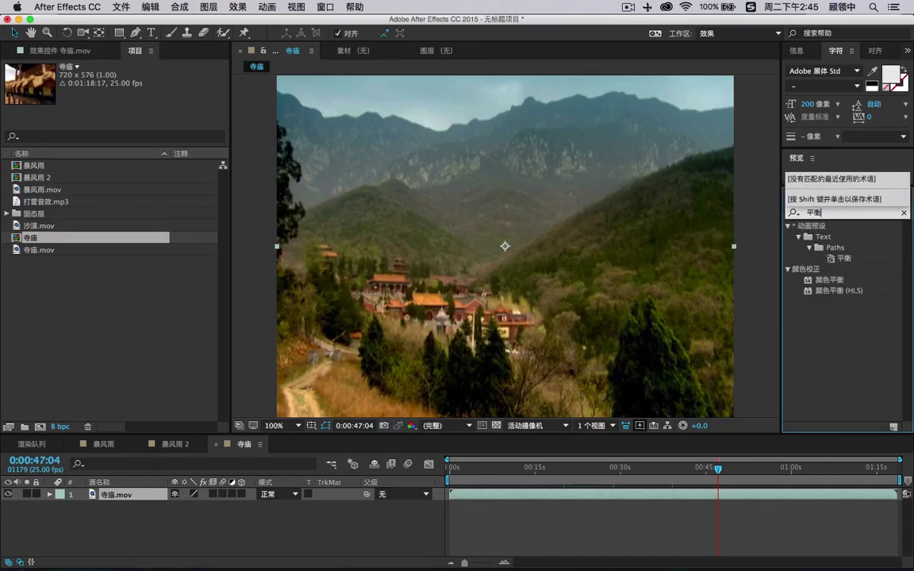
click(831, 281)
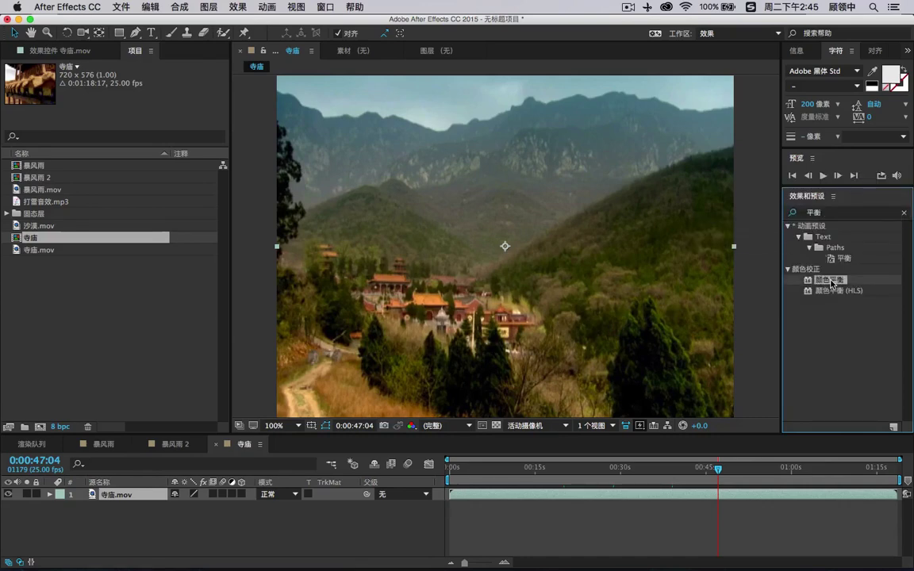
drag(831, 280, 127, 494)
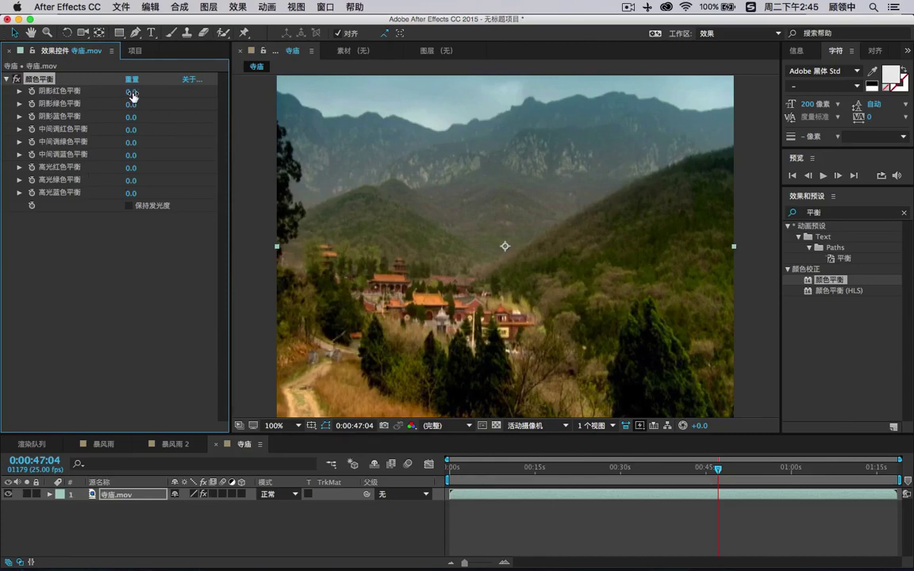
In the 颜色平衡 effect, set 阴影红色平衡 to -59 and 阴影绿色平衡 to -18
drag(132, 95, 192, 92)
drag(190, 92, 89, 93)
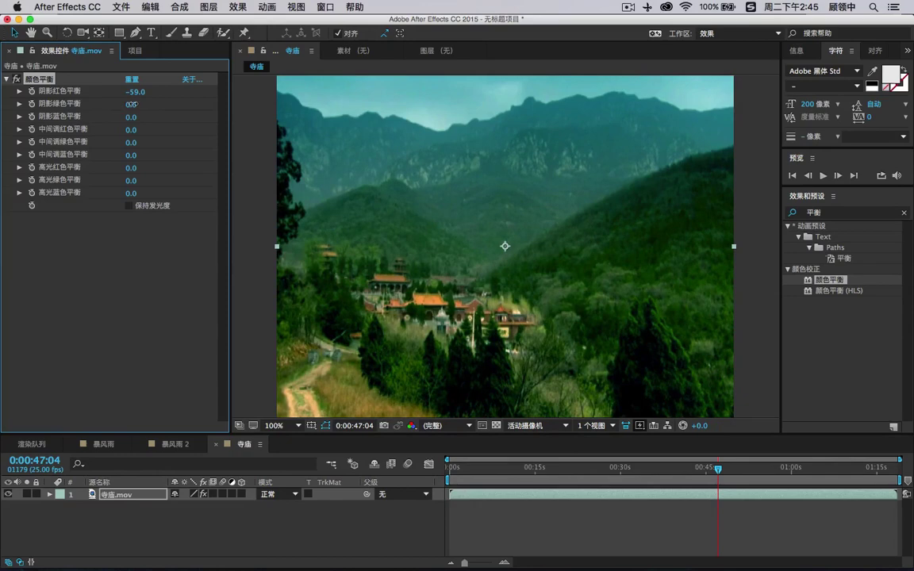
drag(132, 104, 159, 104)
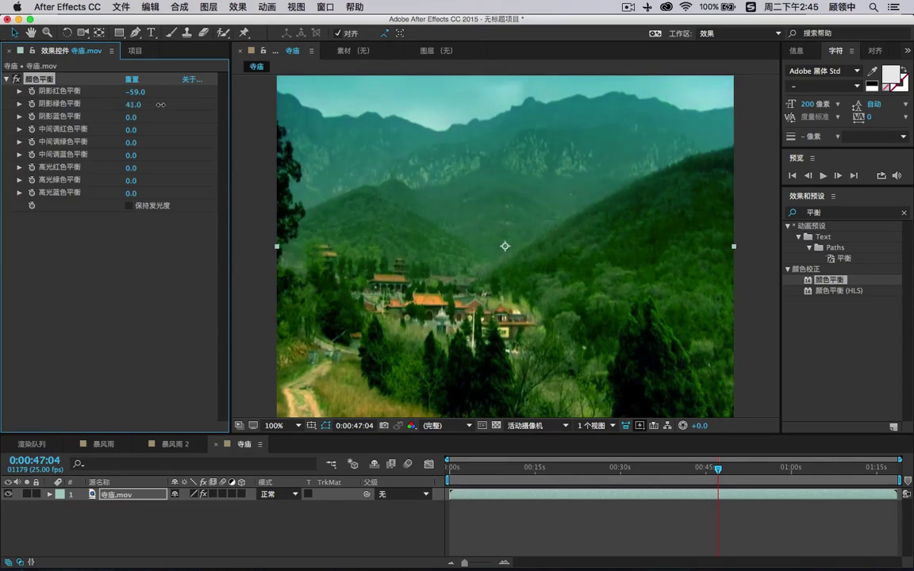
drag(161, 104, 118, 104)
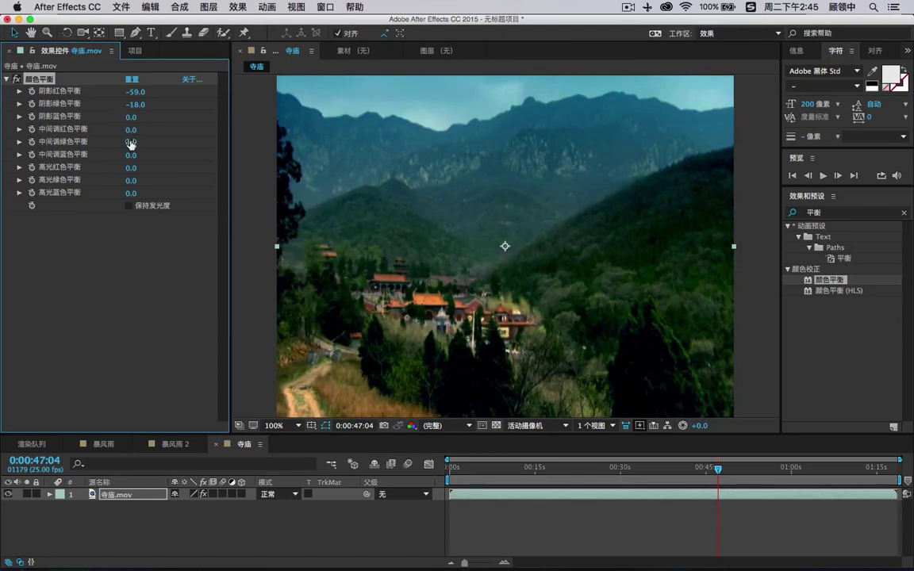
Set 中间调绿色平衡 to 29 and 高光红色平衡 to -51, enable 保持发光度, and refine the shadow balance to red -65 and green -19
drag(131, 146, 141, 142)
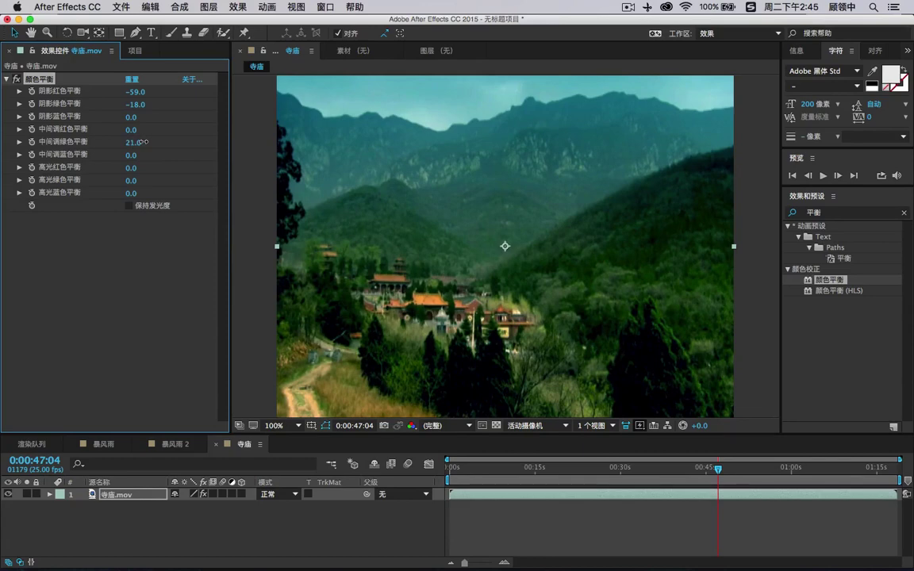
mouse_move(144, 142)
mouse_down()
mouse_move(169, 143)
mouse_move(116, 139)
mouse_move(143, 137)
mouse_up()
click(15, 79)
click(16, 79)
drag(132, 172, 93, 163)
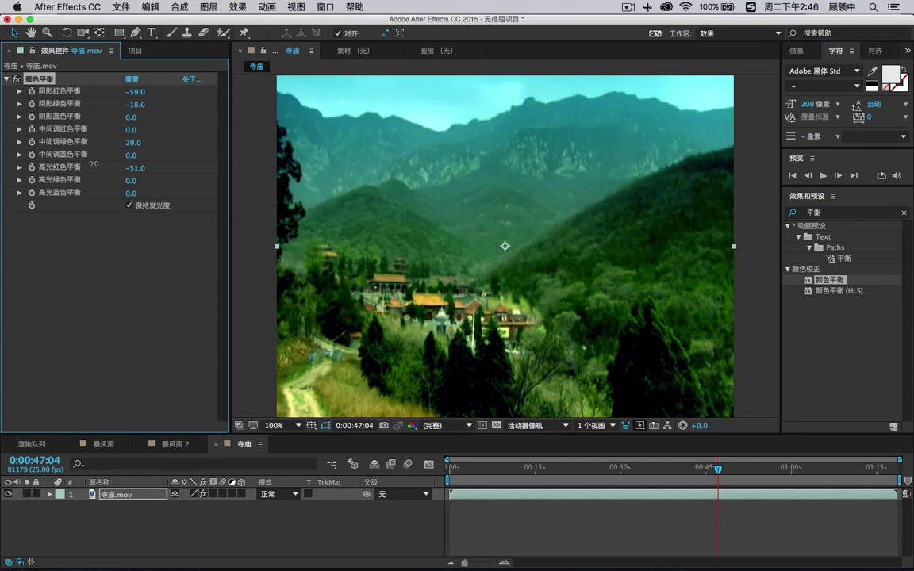
mouse_move(136, 91)
mouse_down()
mouse_move(125, 92)
mouse_move(143, 92)
mouse_move(127, 90)
mouse_up()
Scrub to 0:00:29:13, compare the pagoda shot with and without 颜色平衡, and collapse the effect settings
click(542, 471)
drag(542, 471, 618, 472)
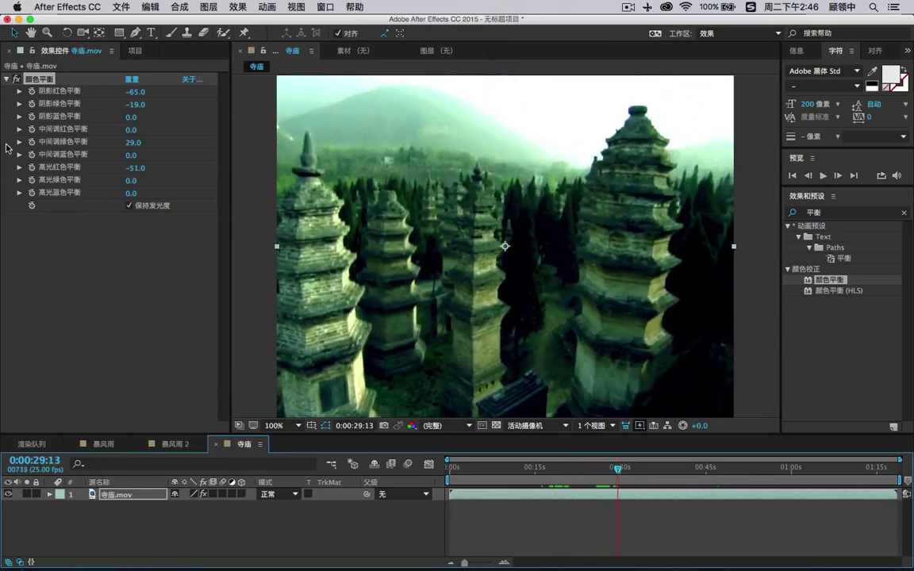
click(16, 80)
click(16, 79)
click(16, 80)
click(16, 79)
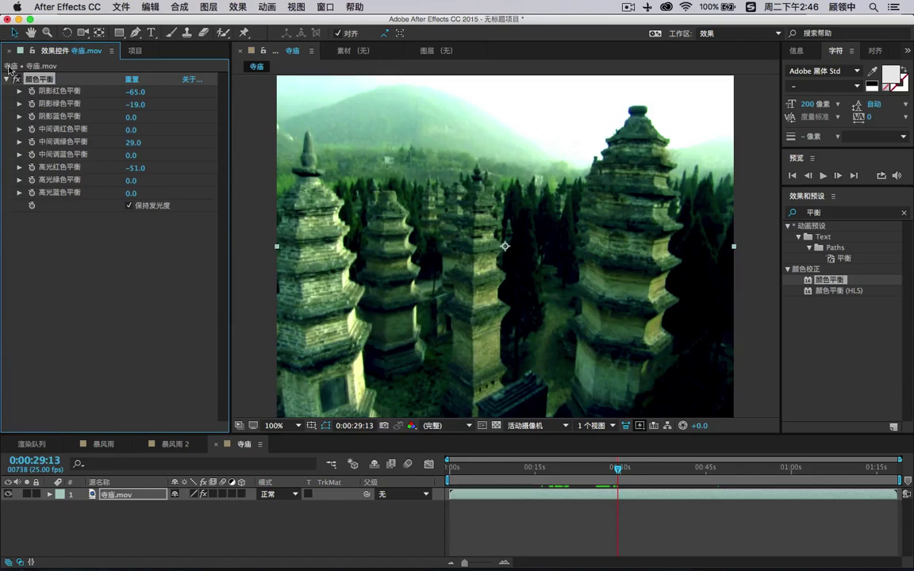
click(7, 79)
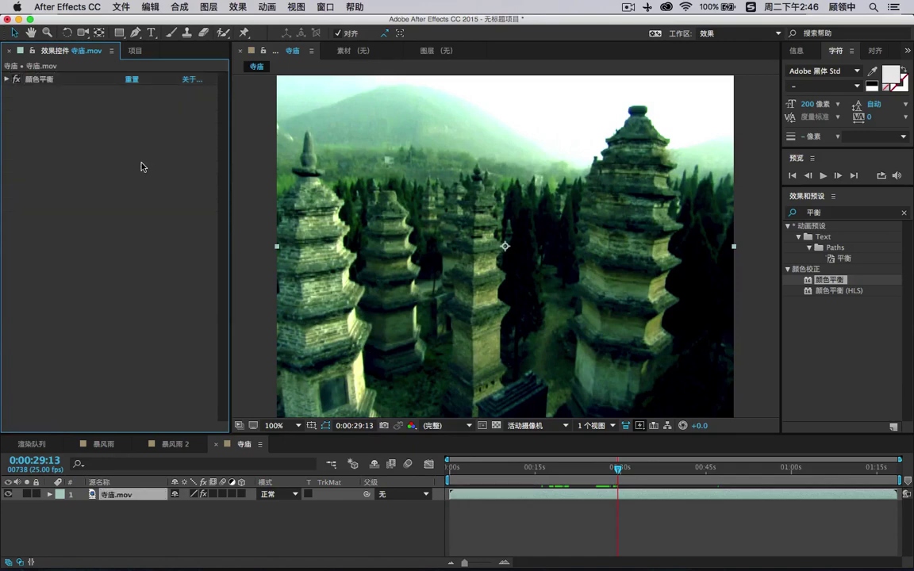
Create a new composition from the 沙漠.mov footage and check its opening seconds, returning to the first frame
click(135, 51)
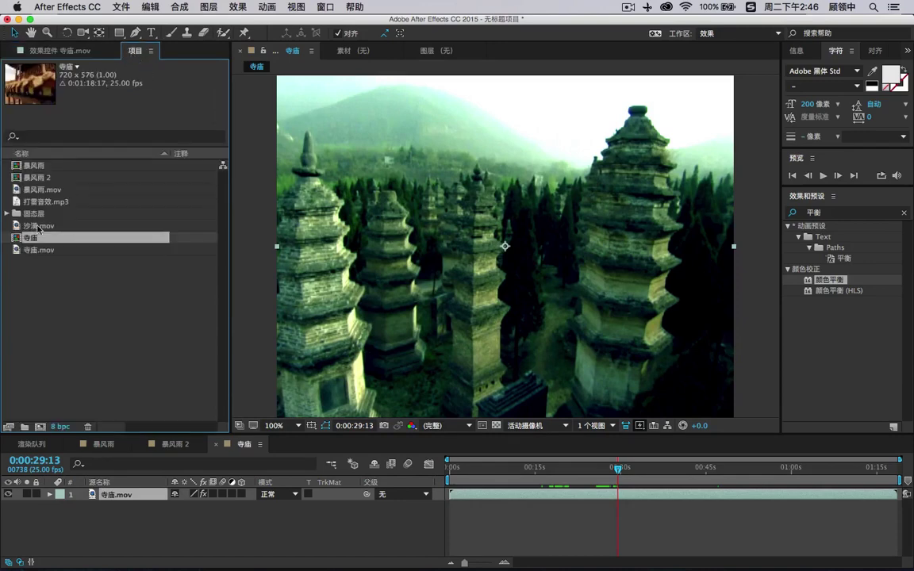
drag(42, 225, 40, 426)
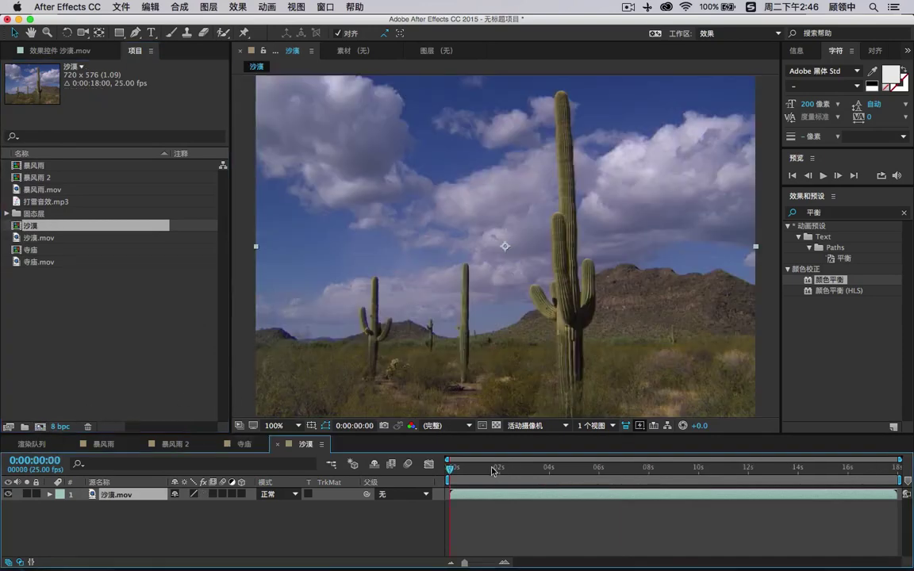
click(497, 469)
click(450, 468)
Search the effects for 曲线 and apply the 曲线 color correction effect to the 沙漠.mov layer
click(823, 281)
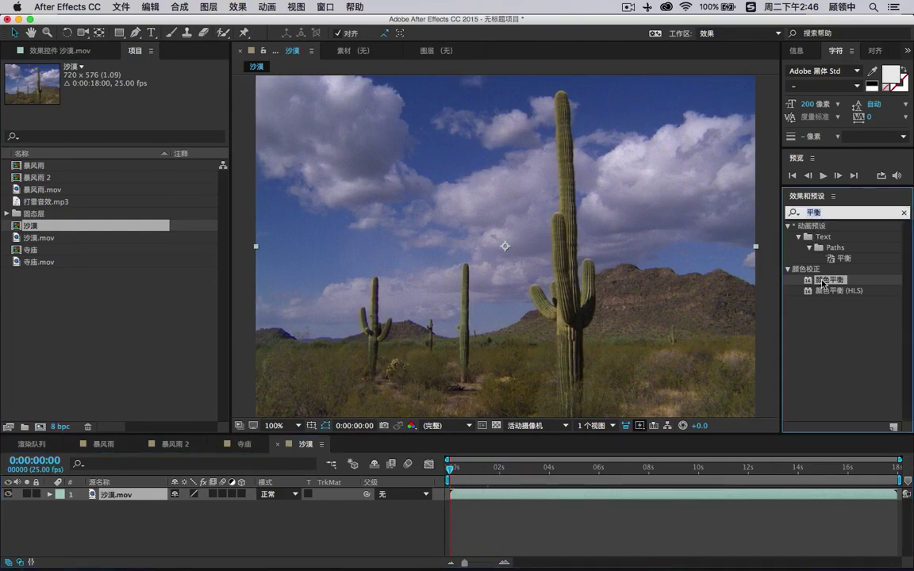
text(曲线)
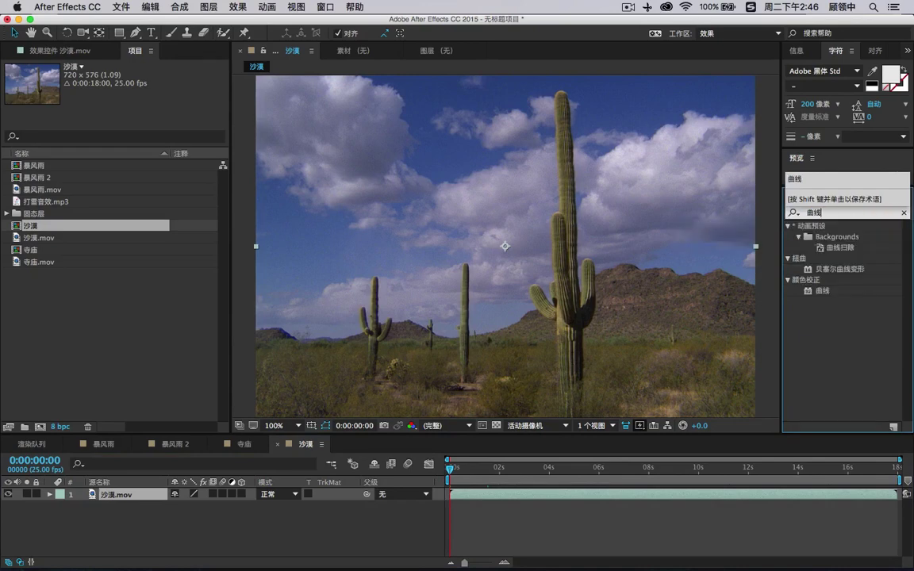
click(823, 291)
drag(822, 290, 503, 294)
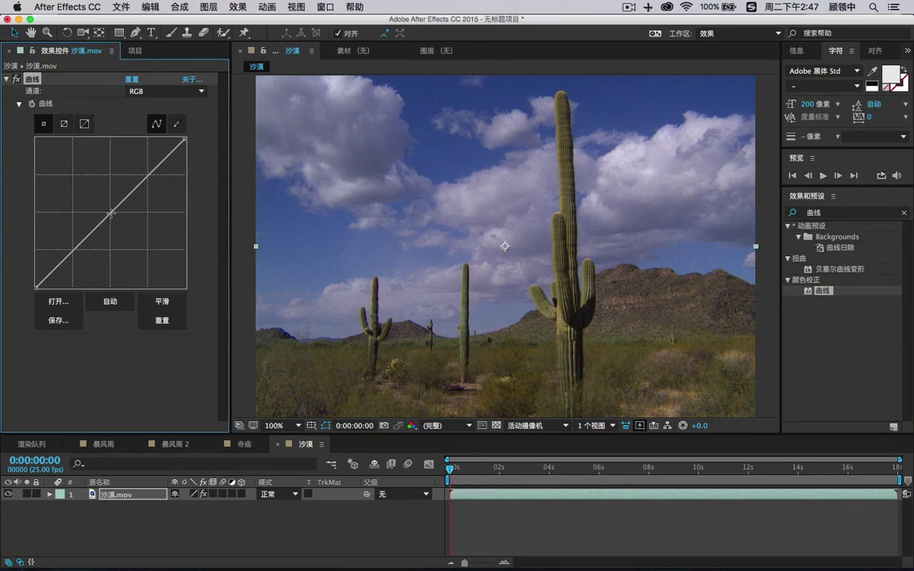
Shape the RGB curve into a gentle S with darker shadows and brighter highlights, and compare the image with and without the effect
click(158, 91)
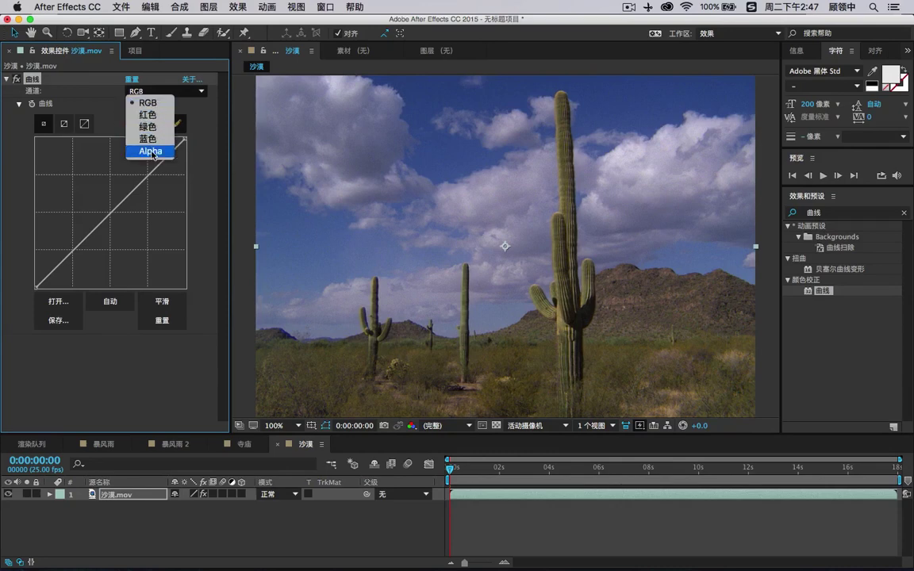
click(171, 106)
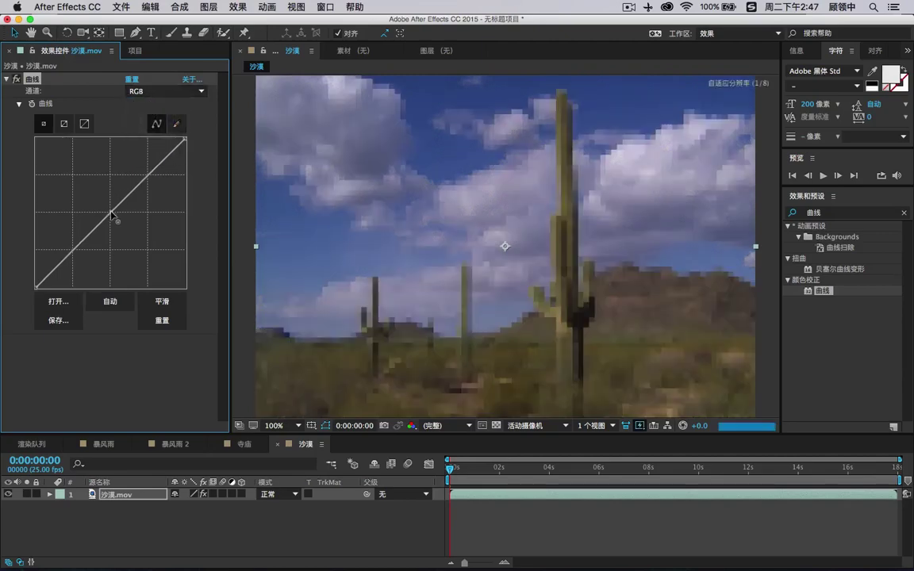
mouse_move(115, 215)
mouse_down()
mouse_move(125, 230)
mouse_move(114, 211)
mouse_up()
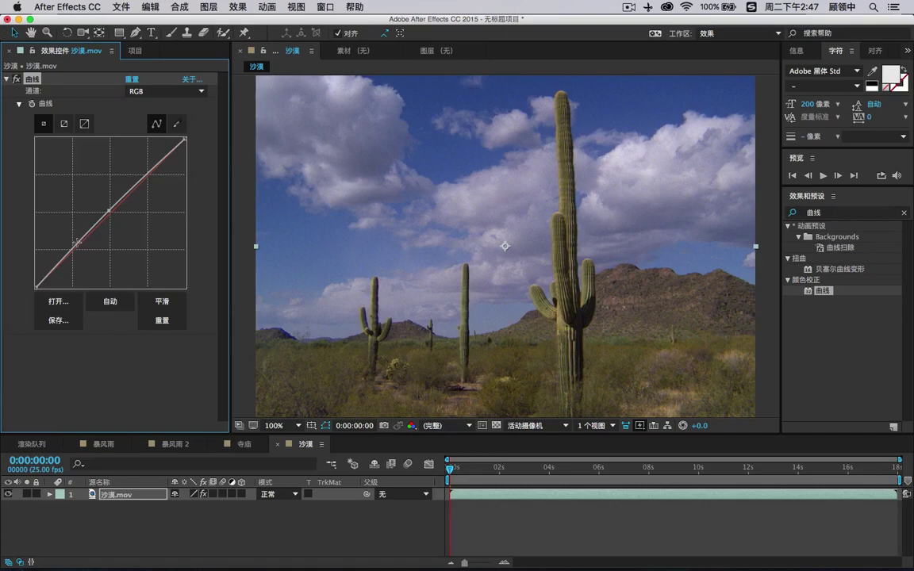
drag(78, 242, 80, 253)
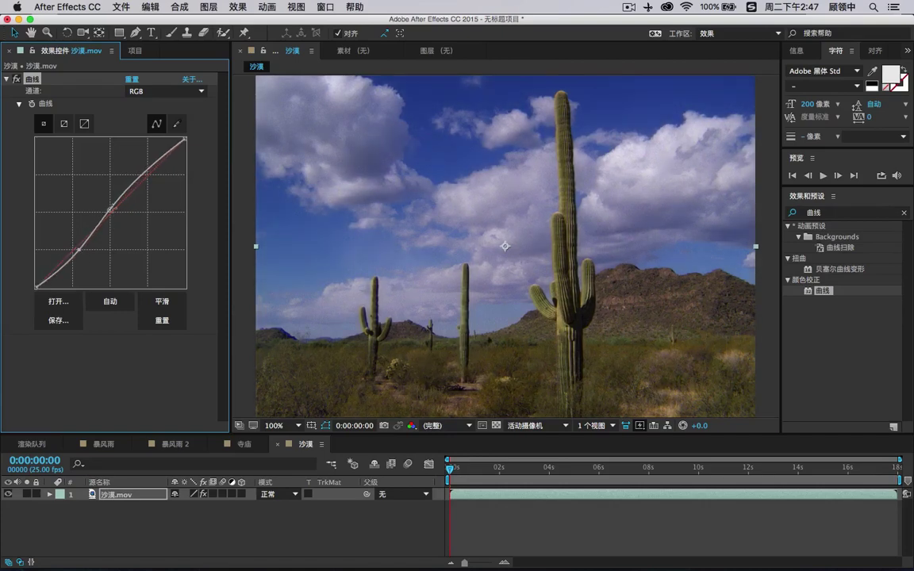
drag(133, 184, 111, 210)
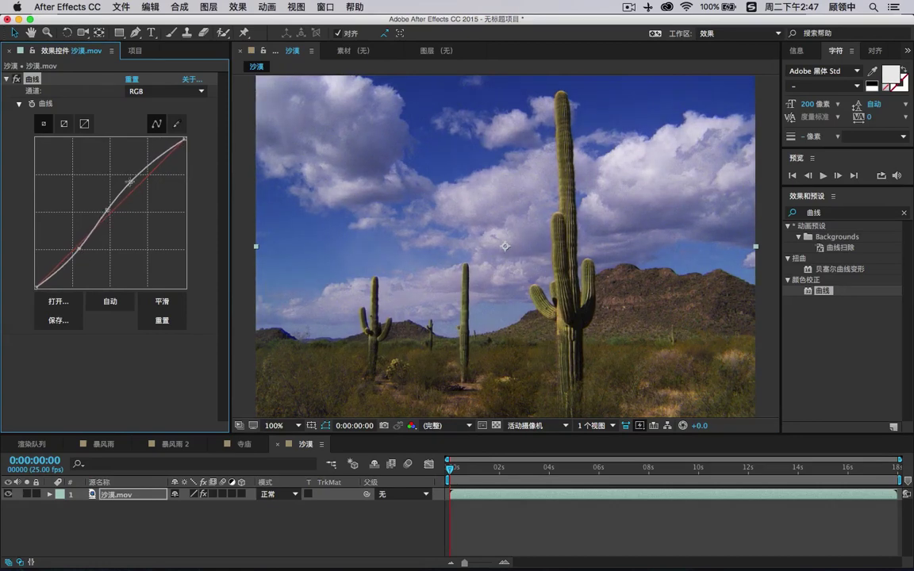
mouse_move(128, 182)
mouse_down()
mouse_move(135, 188)
mouse_move(131, 179)
mouse_up()
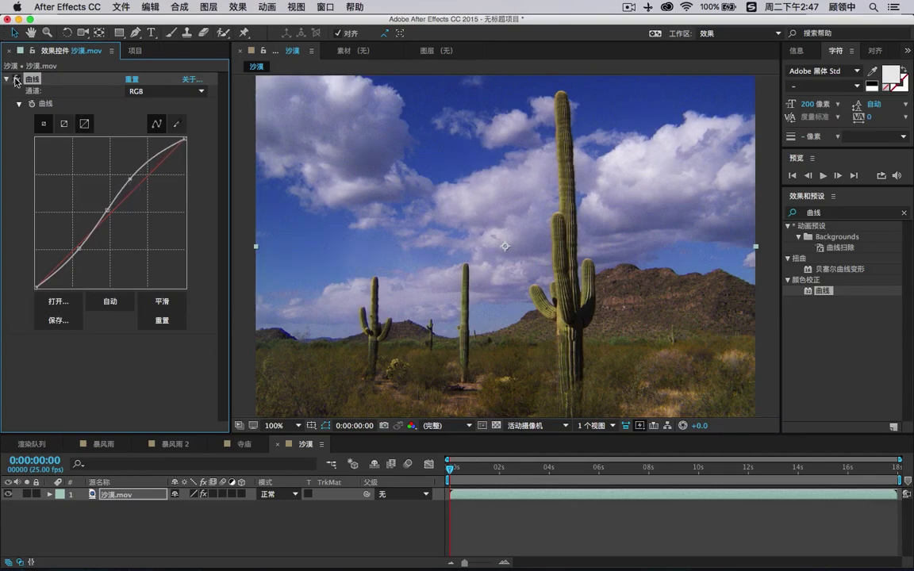
click(16, 80)
click(16, 80)
click(16, 80)
click(16, 80)
Refine the RGB curve by raising its midtone and highlight points and shifting the shadow point slightly toward the darker tones
drag(79, 249, 73, 242)
drag(108, 210, 130, 172)
drag(73, 244, 77, 249)
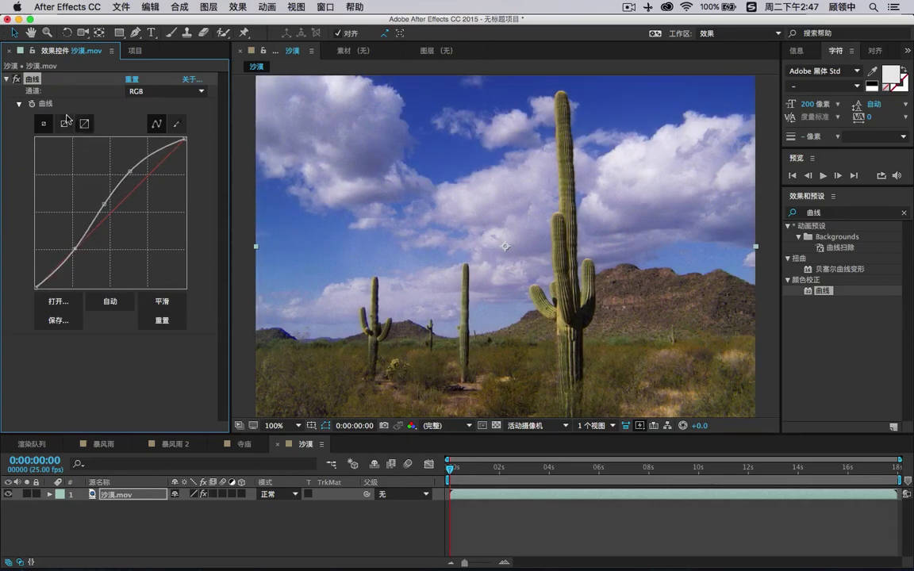
Compare the desert image with and without the 曲线 effect, and check the grade at 0:00:03:19
click(17, 80)
click(17, 79)
click(17, 80)
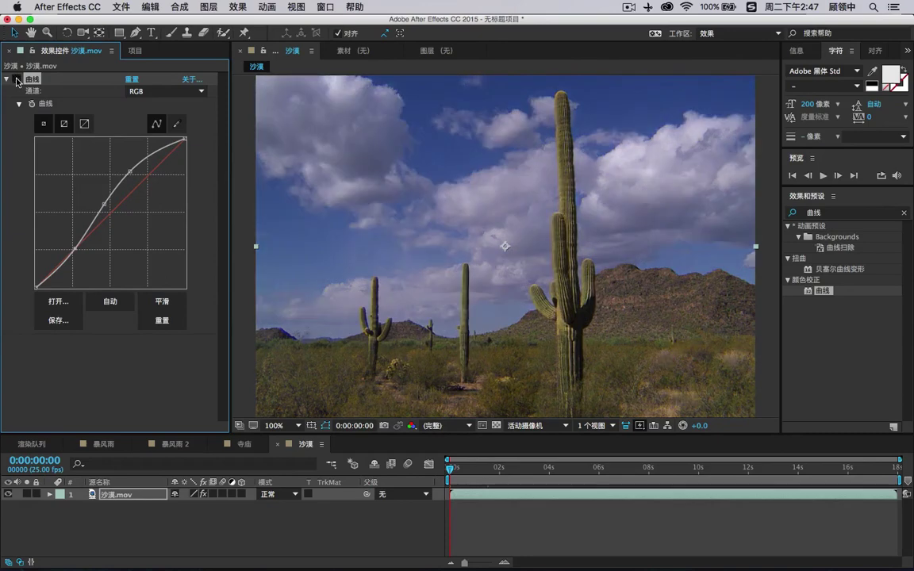
click(16, 79)
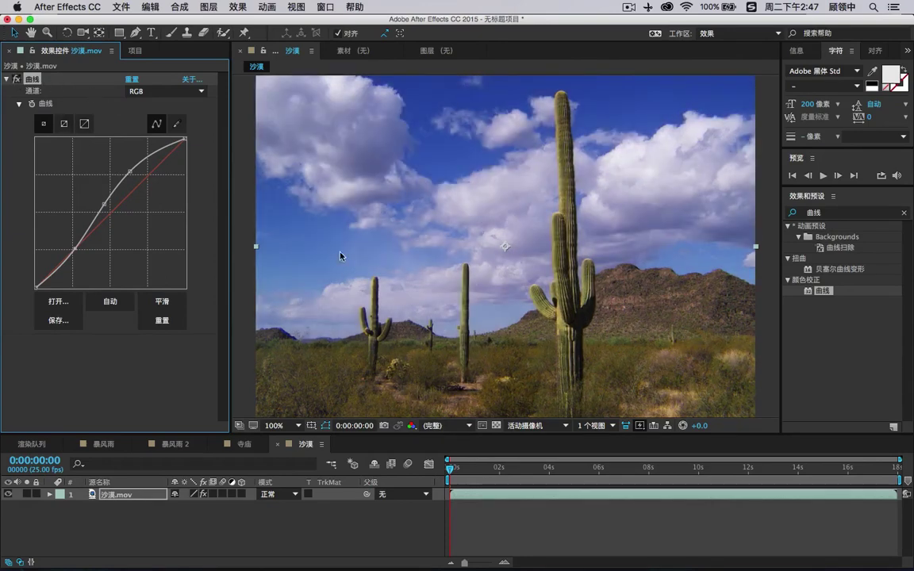
click(525, 469)
drag(526, 469, 542, 469)
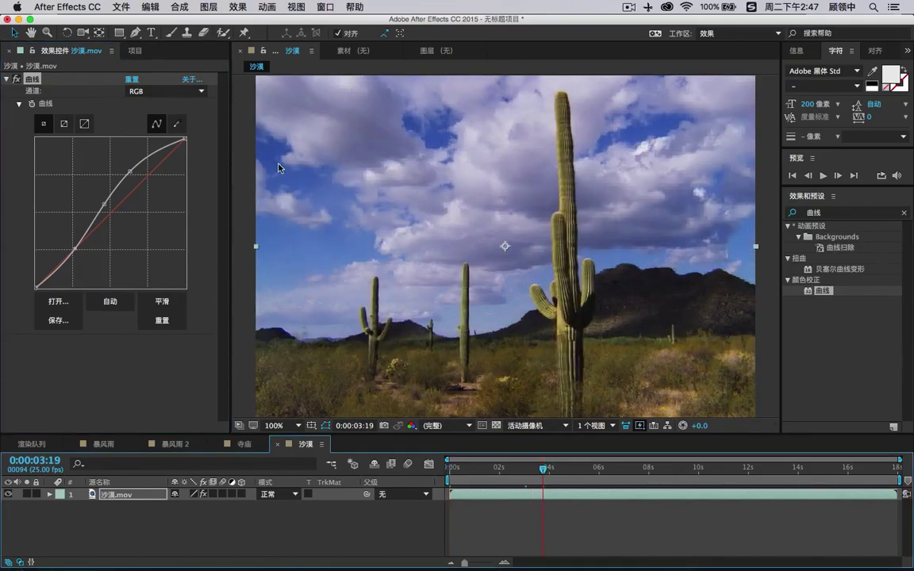
Raise the midtones of the 蓝色 channel curve while anchoring its shadows and highlights, and compare the image with and without the effect
click(163, 92)
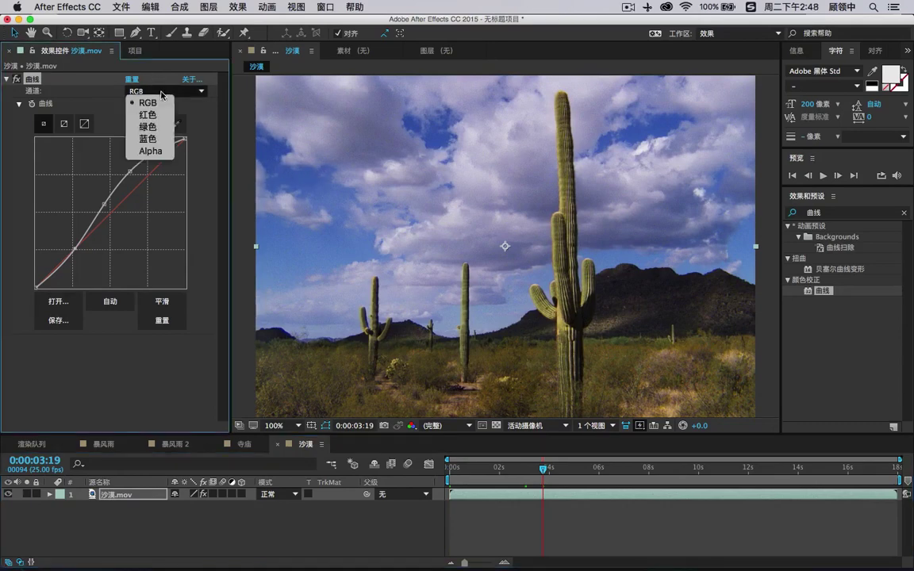
click(148, 139)
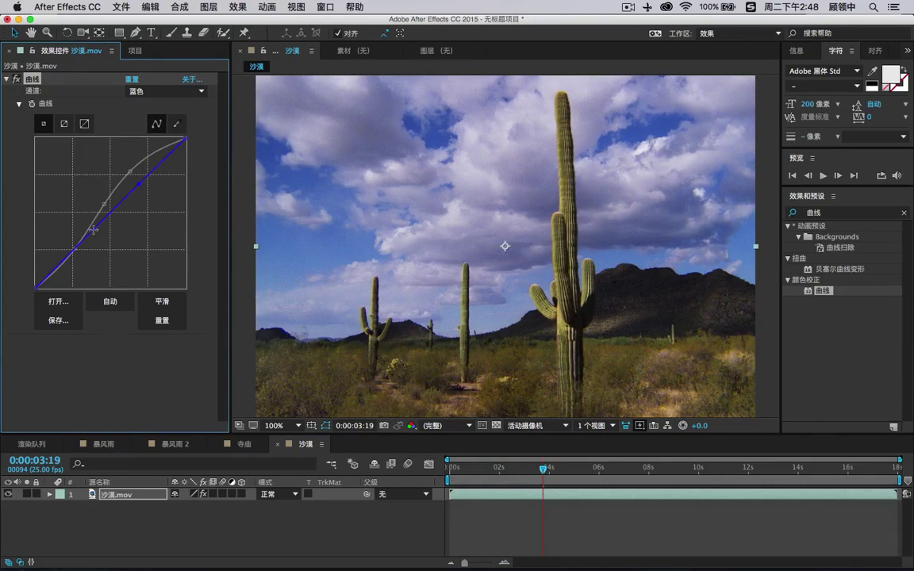
mouse_move(108, 214)
mouse_down()
mouse_move(110, 205)
mouse_move(115, 210)
mouse_up()
drag(89, 244, 75, 234)
drag(160, 167, 109, 204)
click(17, 79)
click(17, 80)
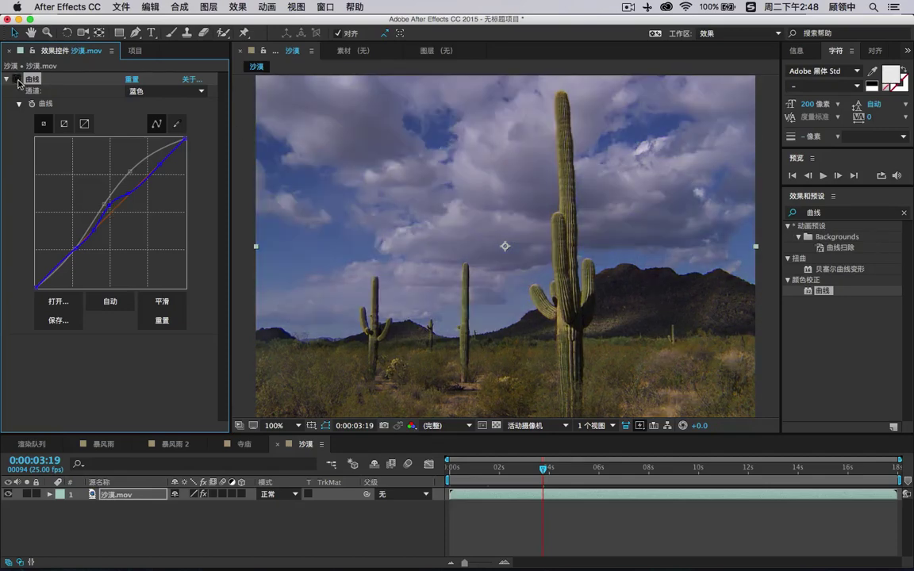
click(17, 80)
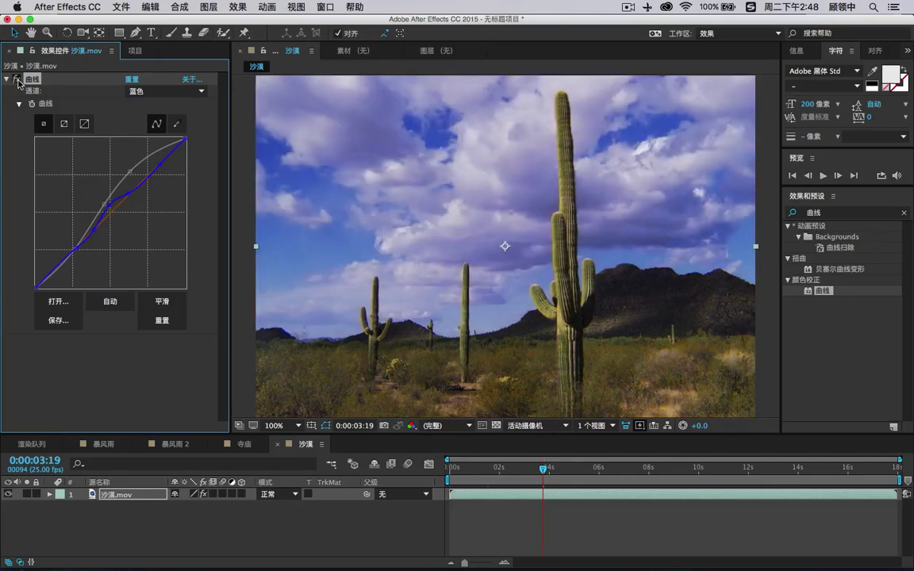
Lower the midtones of the 红色 channel curve slightly below the diagonal
click(157, 90)
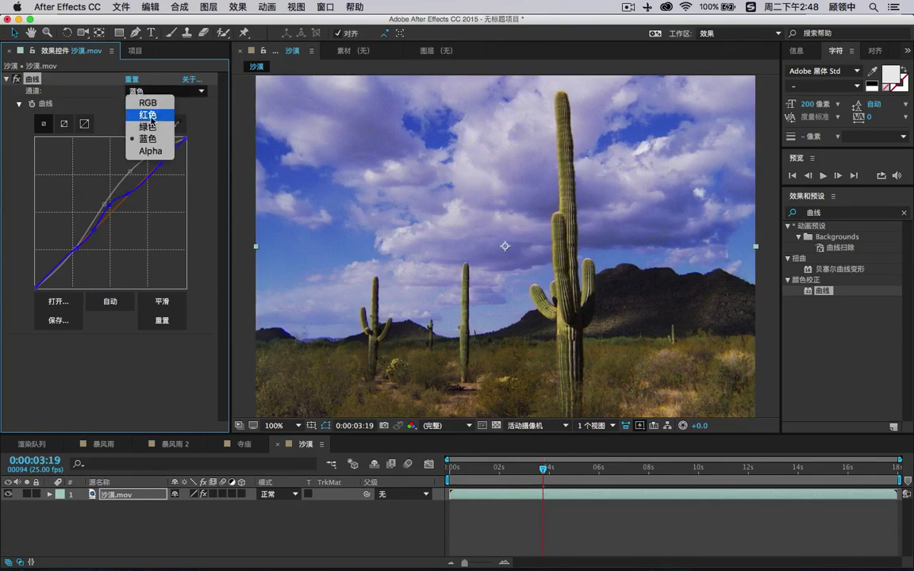
click(149, 117)
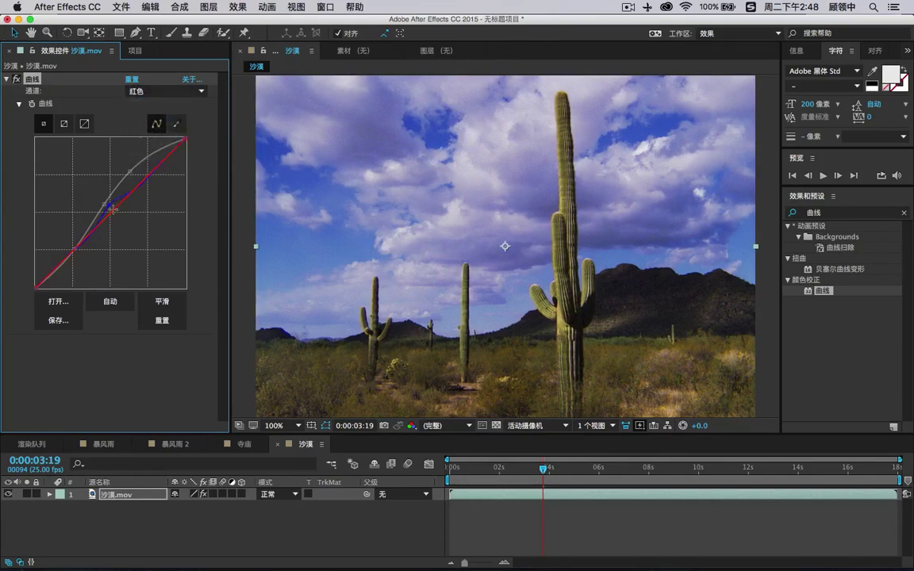
mouse_move(114, 212)
mouse_down()
mouse_move(107, 205)
mouse_move(116, 215)
mouse_up()
Lower the midtones of the 绿色 channel curve slightly, and compare the image with and without the 曲线 effect
click(174, 95)
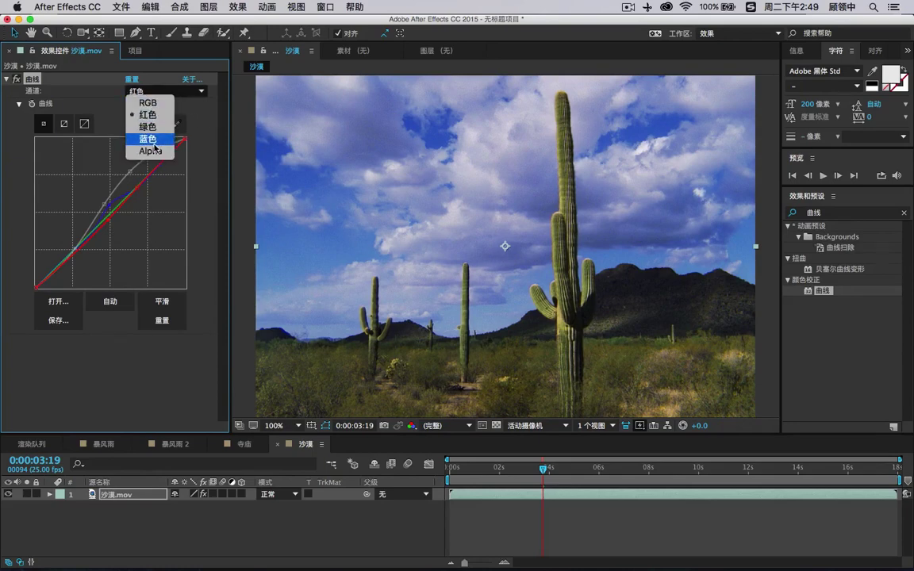
click(148, 126)
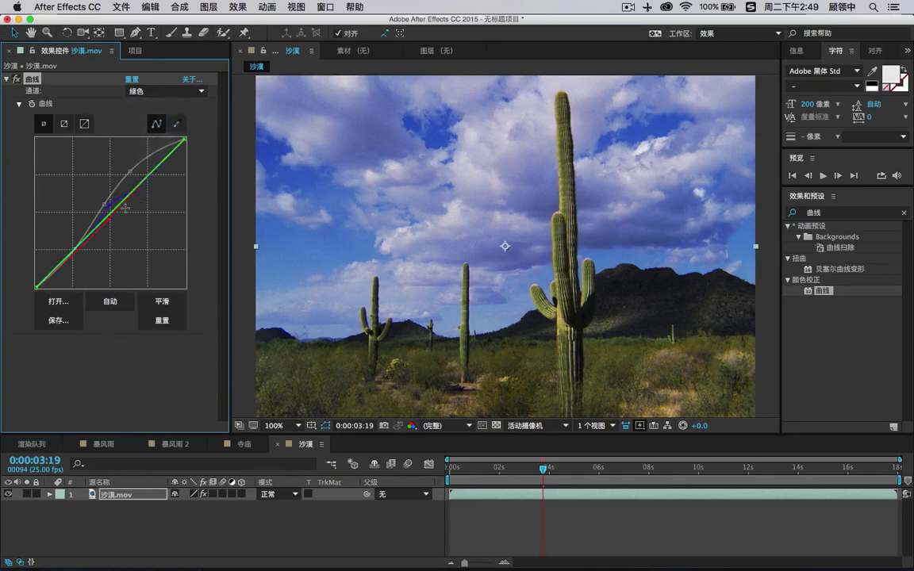
mouse_move(112, 212)
mouse_down()
mouse_move(121, 216)
mouse_move(115, 210)
mouse_up()
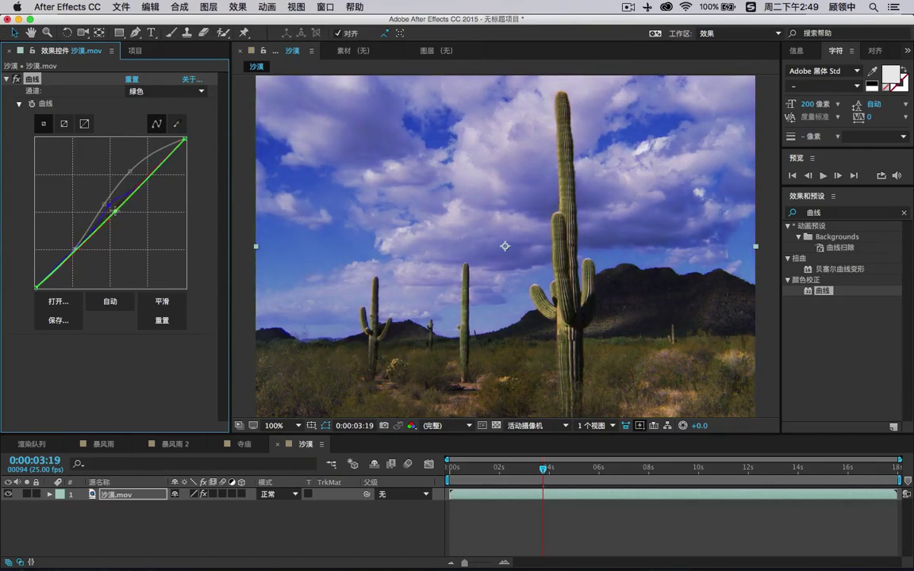
click(16, 80)
click(16, 79)
click(16, 79)
click(16, 79)
Raise the upper highlights of the RGB curve to maximum output with a point before the white end, and compare with the original image
click(146, 91)
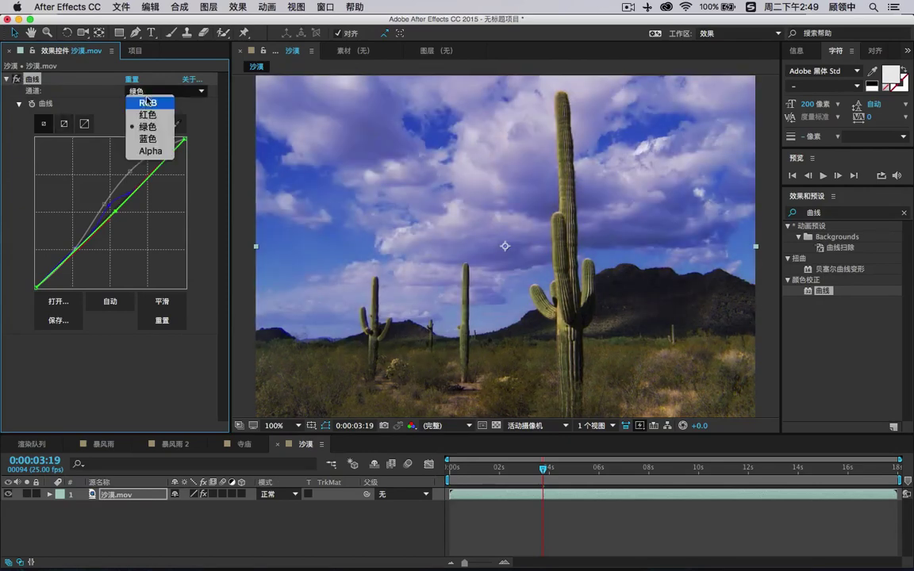
click(148, 101)
drag(184, 140, 130, 172)
drag(127, 127, 156, 138)
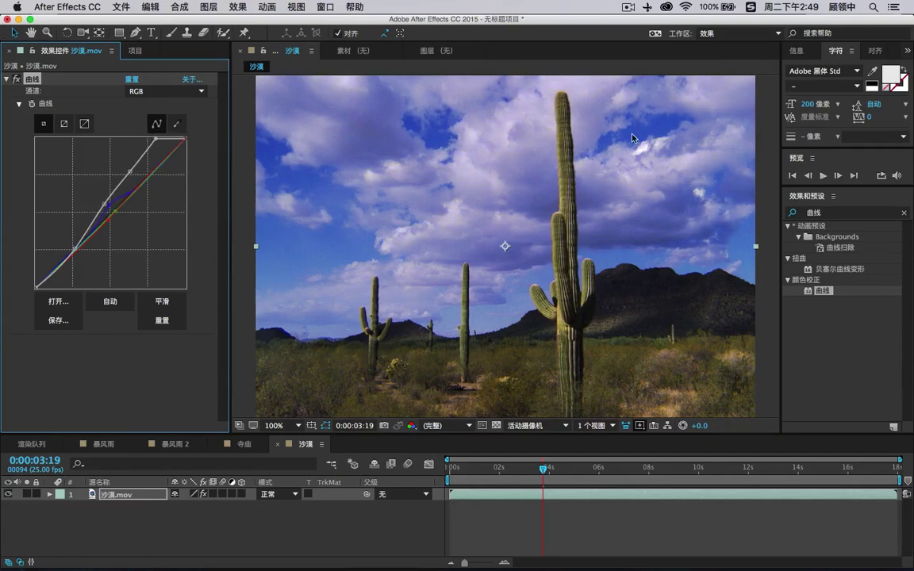
click(17, 79)
click(16, 80)
click(17, 79)
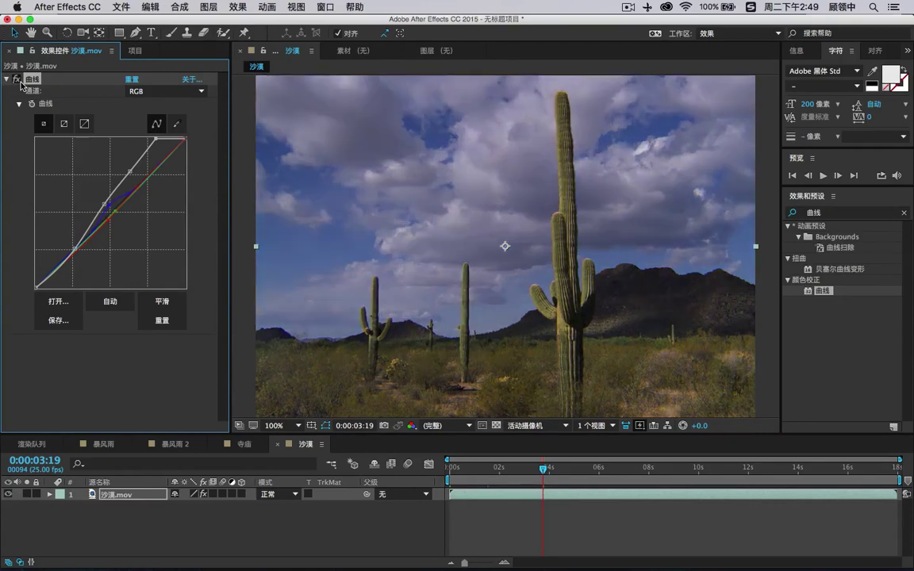
click(16, 80)
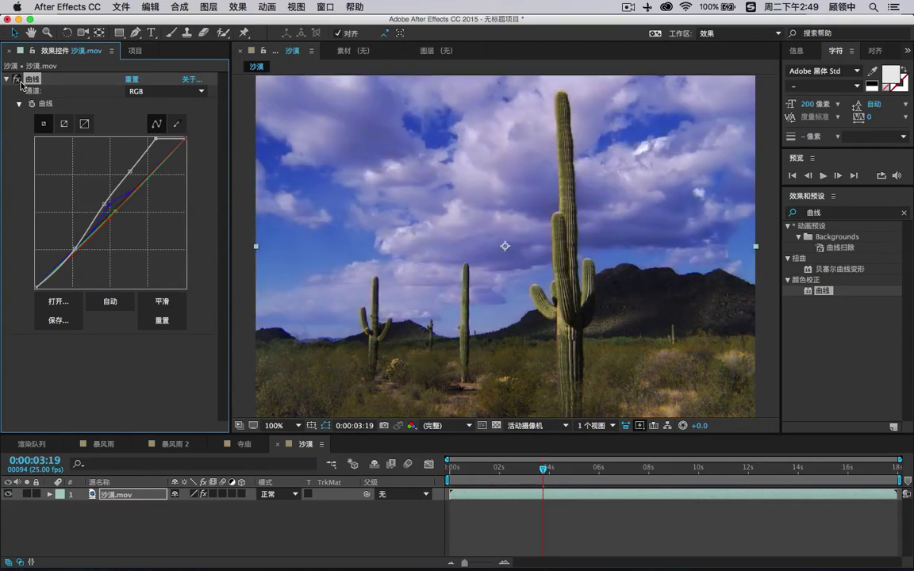